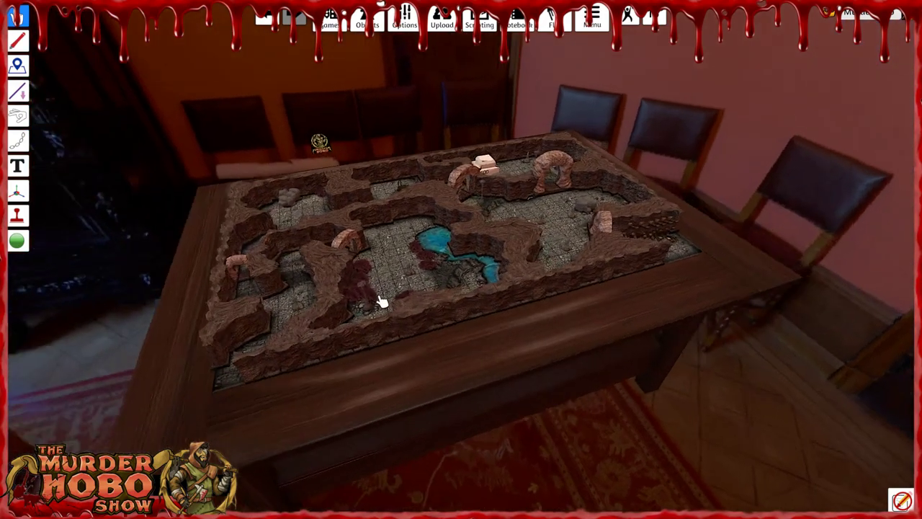
Look through the Workshop games list to find the D&D Table 008 entry, and close the list.
scroll(394, 296, up, 3)
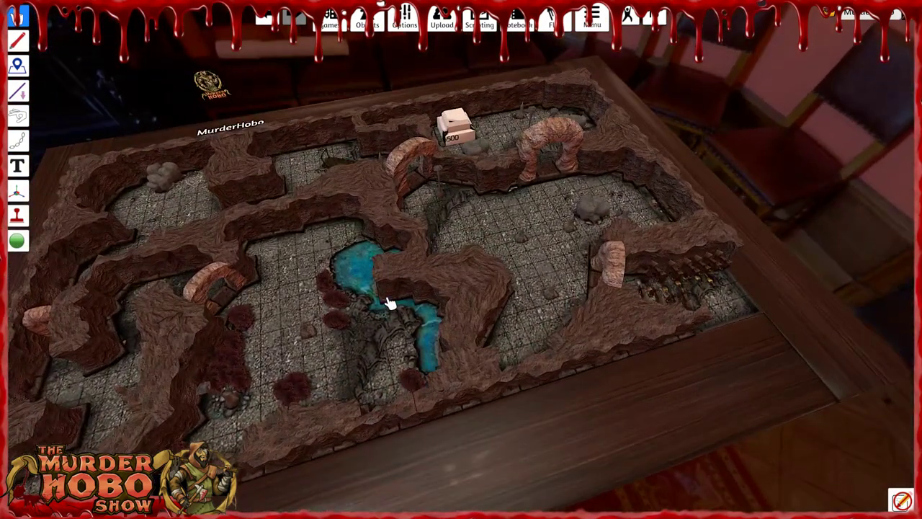
click(329, 21)
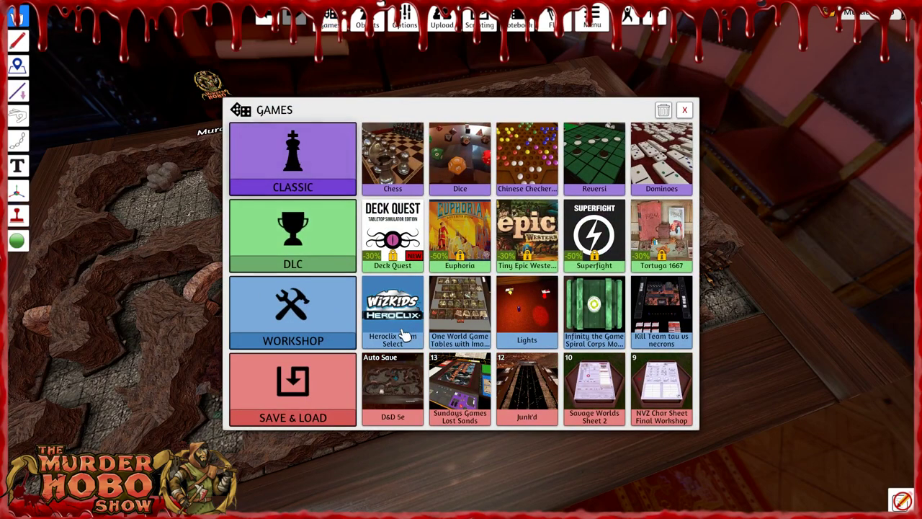
click(346, 317)
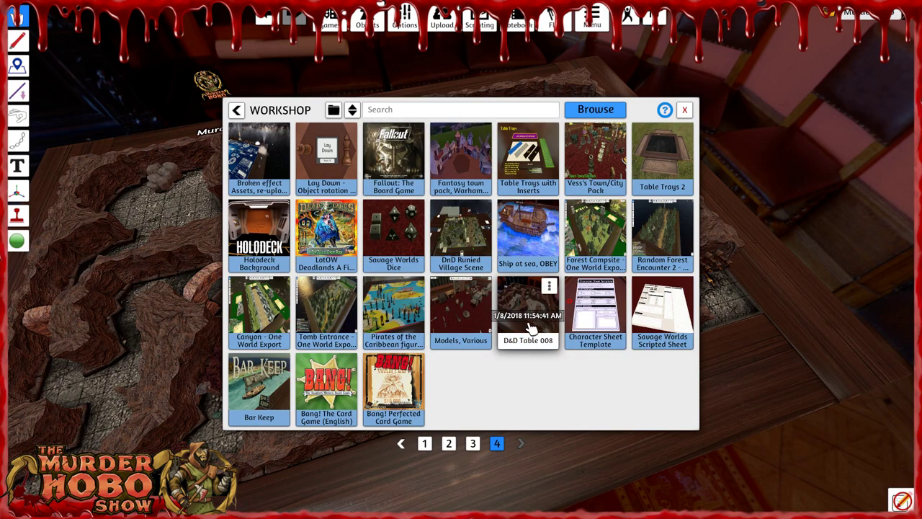
click(684, 109)
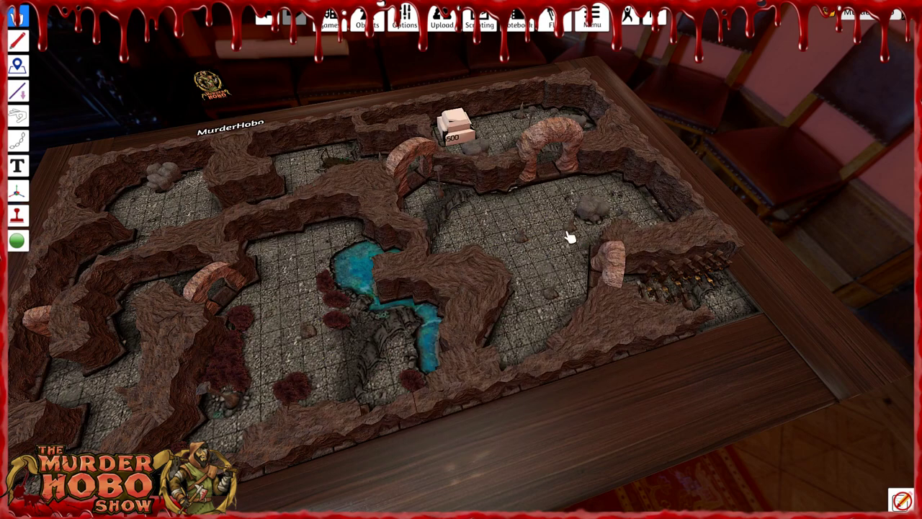
Examine the lamppost-lined passage of the cave map and the object options of a Wooden Lampost.
drag(639, 234, 533, 203)
drag(504, 257, 457, 241)
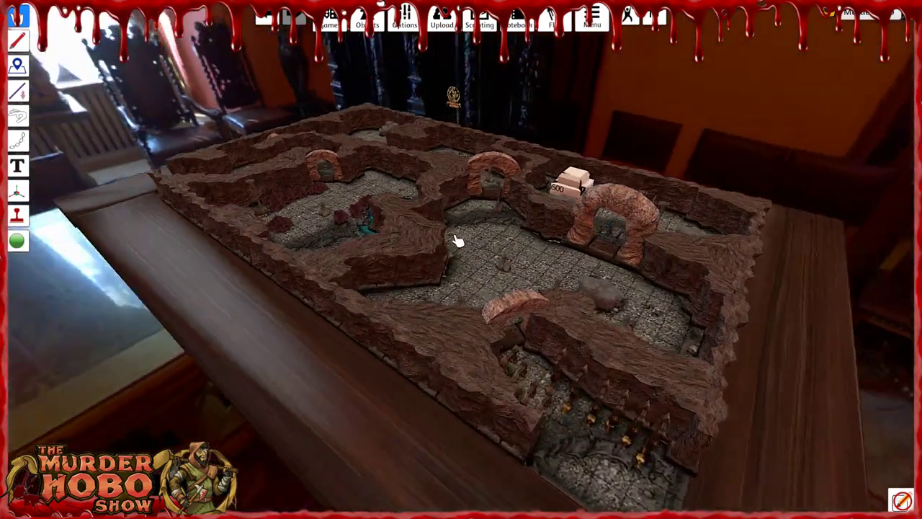
scroll(490, 420, up, 3)
drag(490, 420, 472, 416)
scroll(481, 419, down, 5)
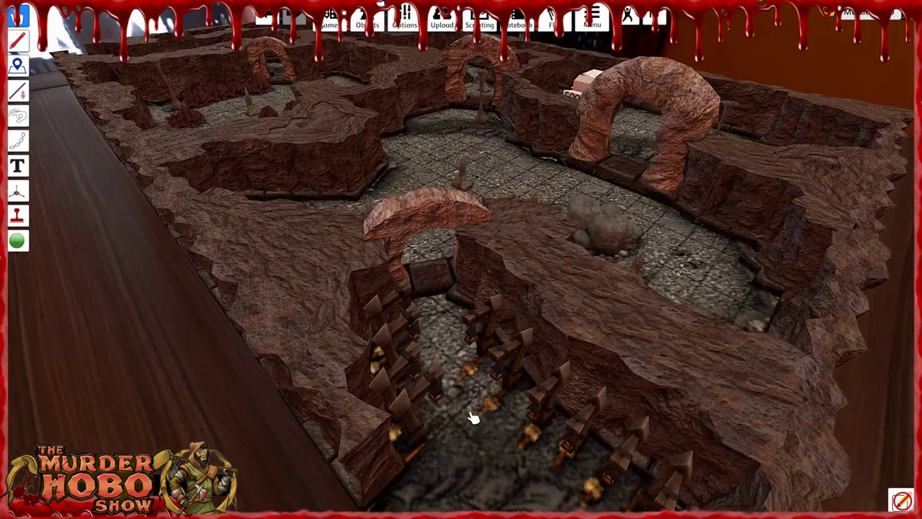
scroll(509, 372, down, 5)
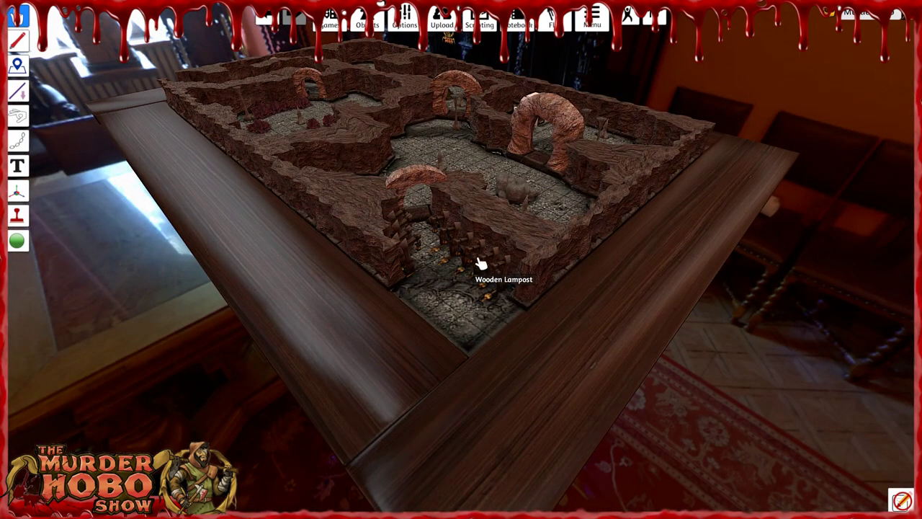
right_click(504, 274)
drag(569, 430, 462, 431)
click(425, 354)
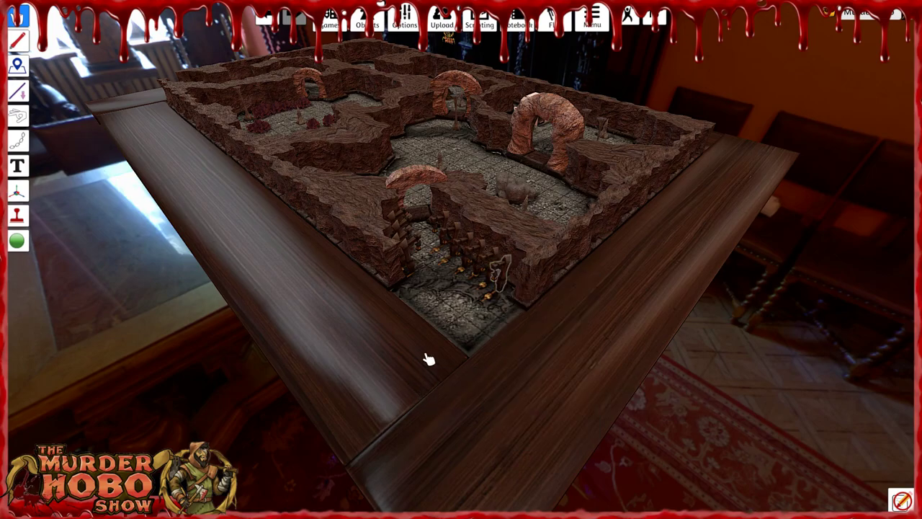
right_click(493, 255)
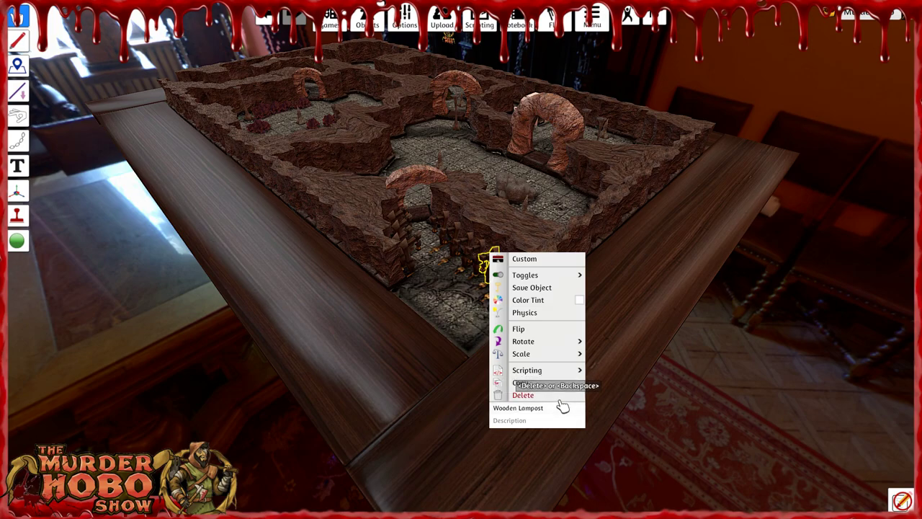
click(422, 389)
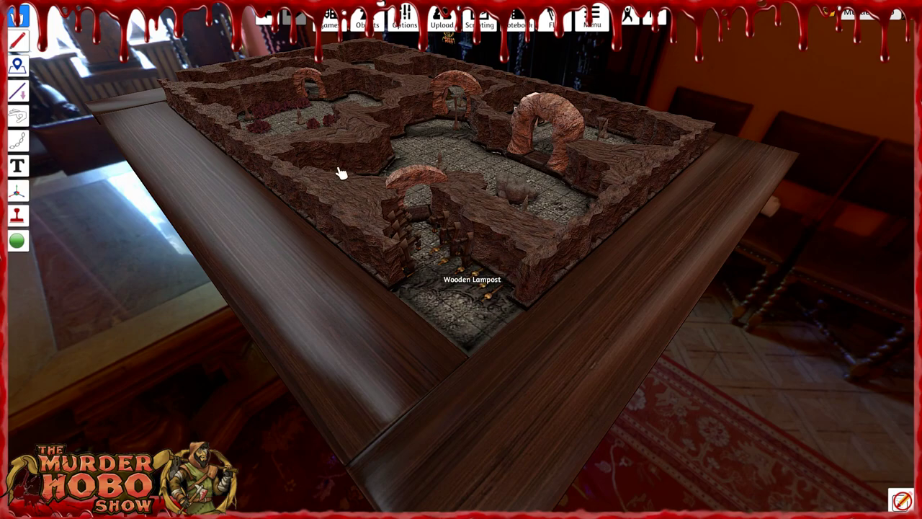
Load the D&D Table 008 game from the last page of the Workshop collection.
click(331, 19)
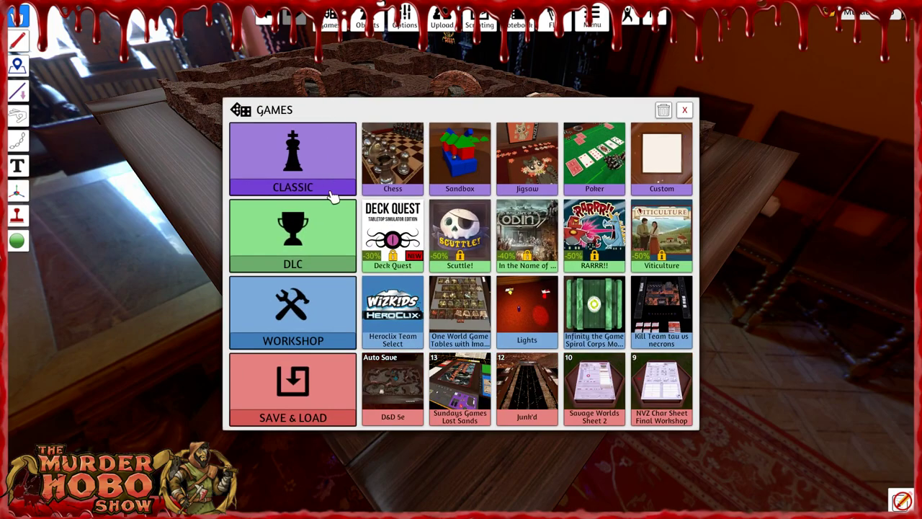
click(352, 322)
click(496, 443)
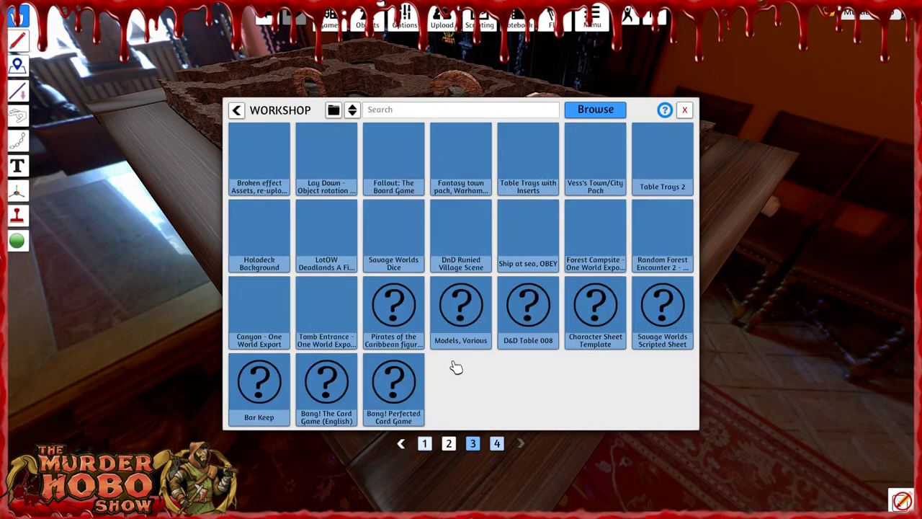
click(506, 336)
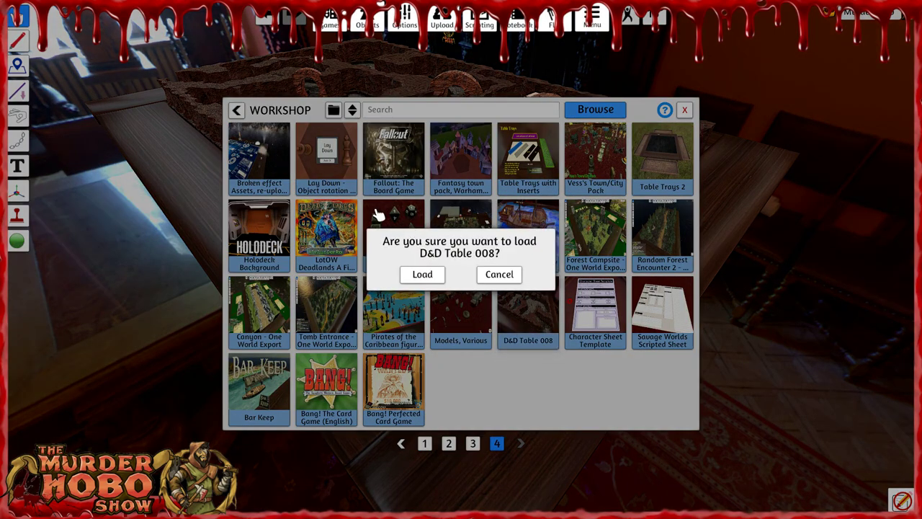
click(432, 277)
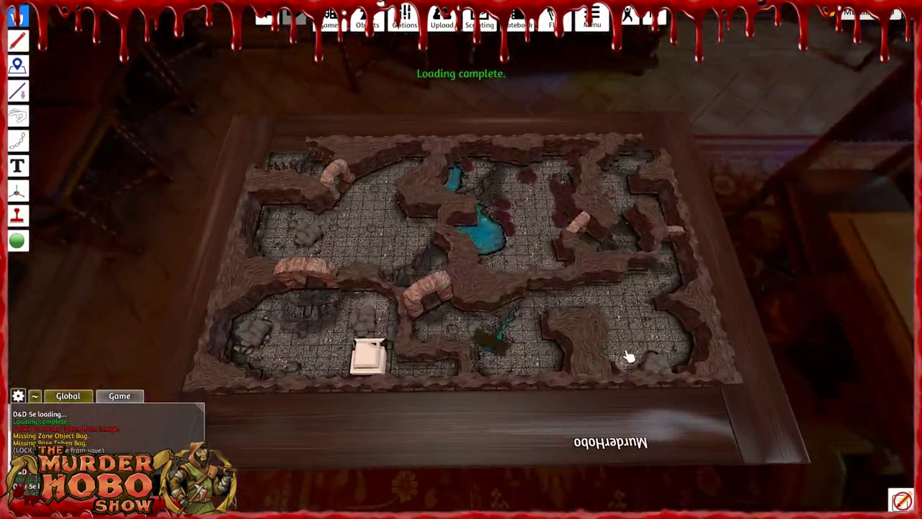
Browse the MapLocations folder of the saved objects through to its last page, and close it.
drag(628, 356, 441, 406)
scroll(491, 356, down, 2)
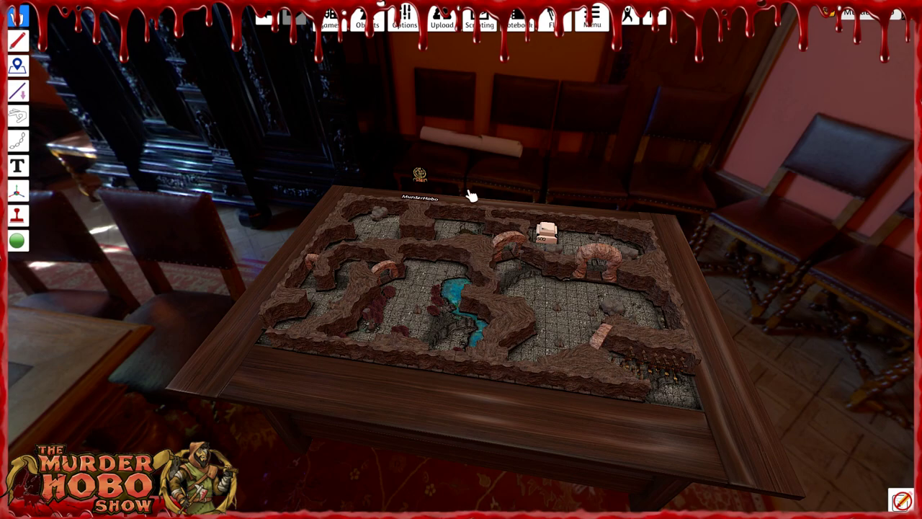
click(366, 22)
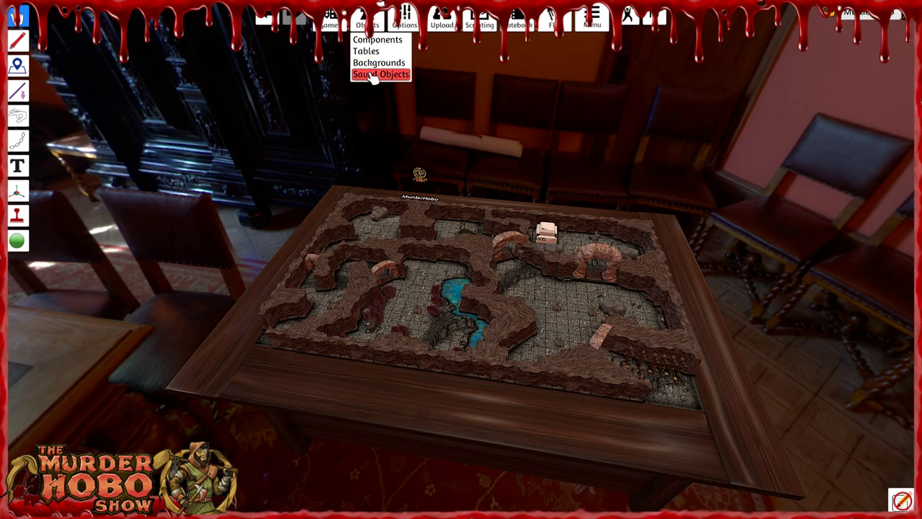
click(373, 75)
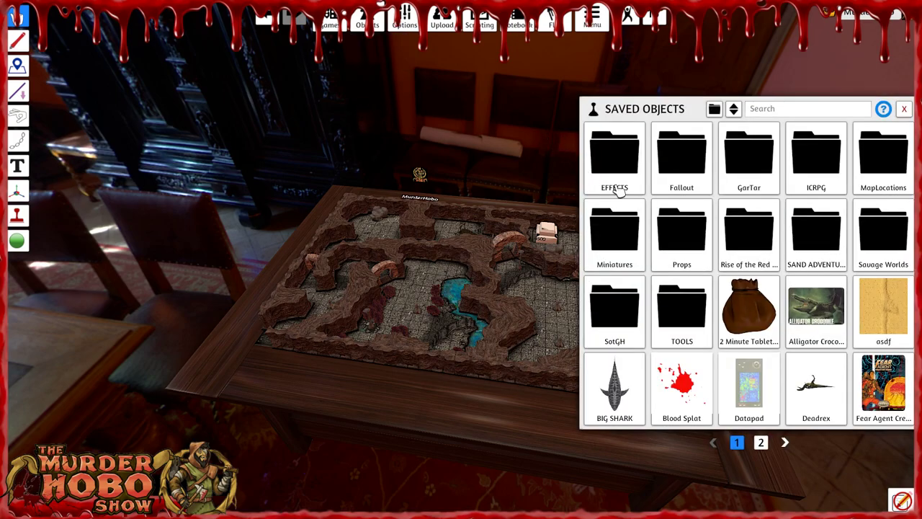
click(876, 182)
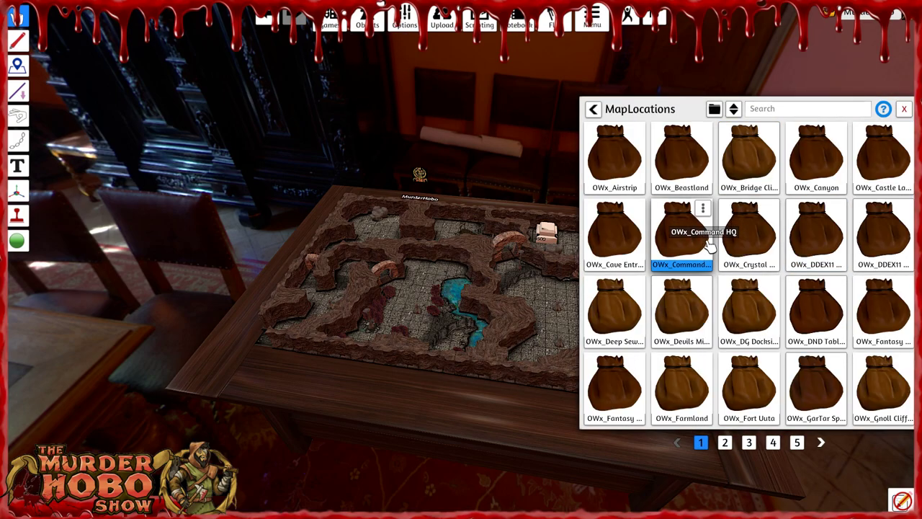
scroll(710, 245, down, 2)
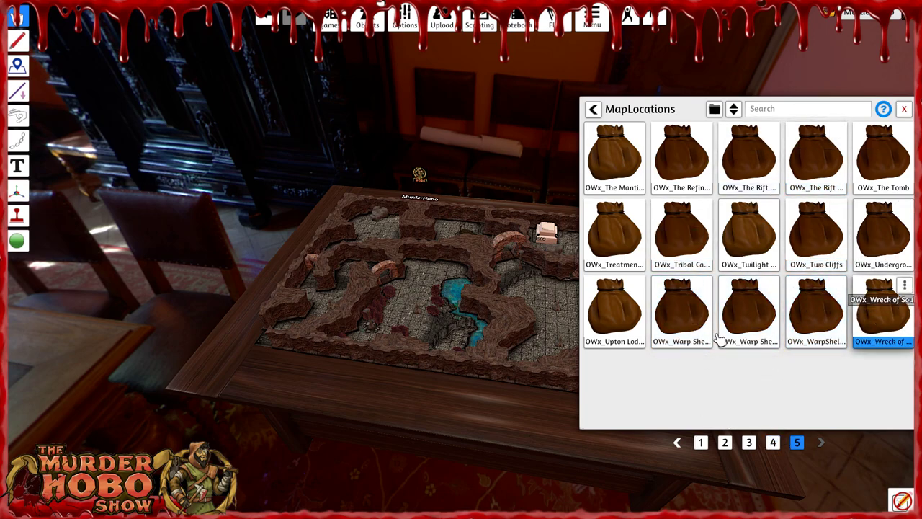
click(903, 109)
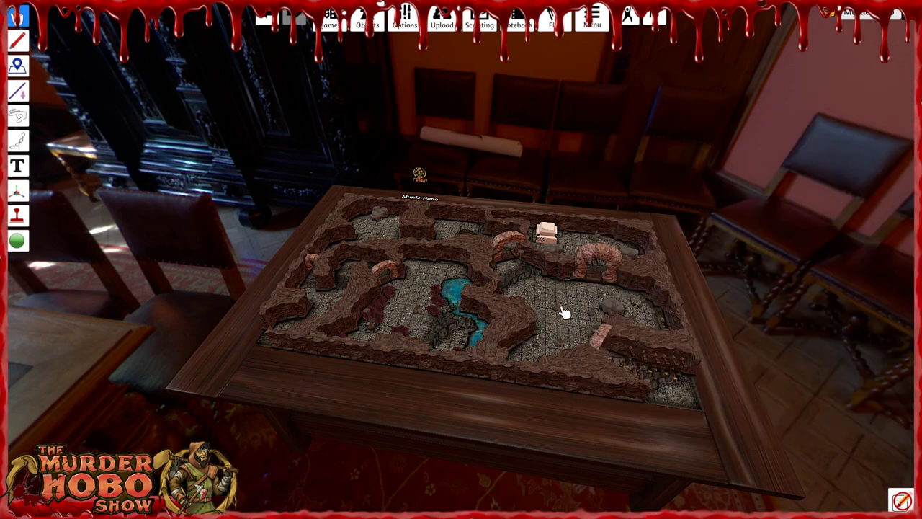
Open the custom model settings of the white pedestal beside the cave boulders and select its Diffuse/Image link.
drag(614, 333, 438, 401)
scroll(550, 364, up, 3)
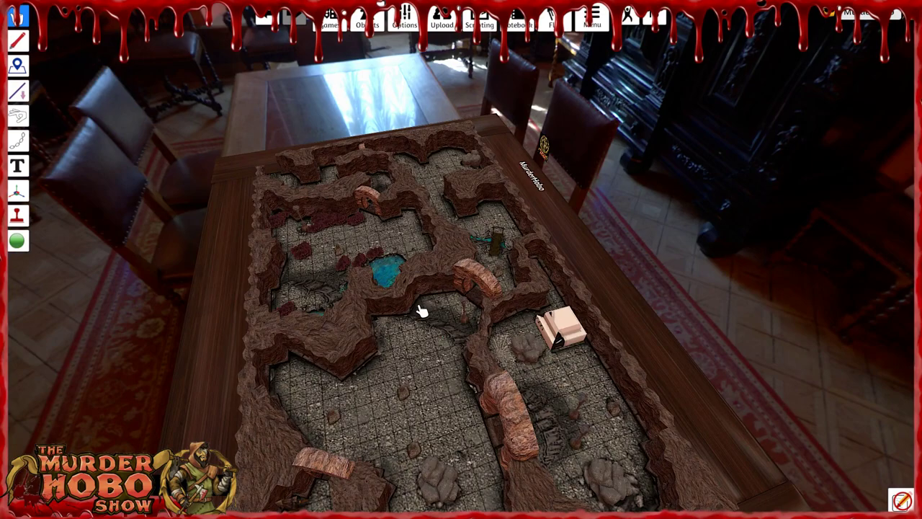
scroll(499, 358, down, 3)
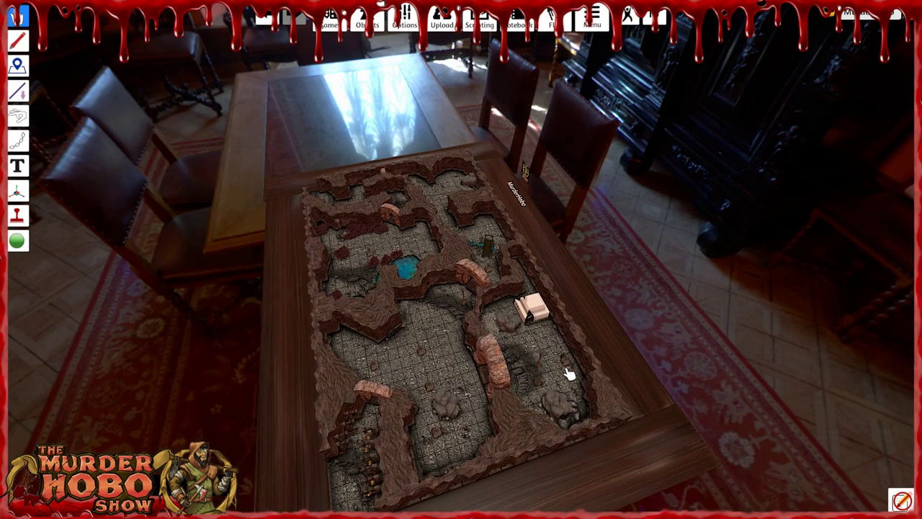
drag(568, 372, 526, 334)
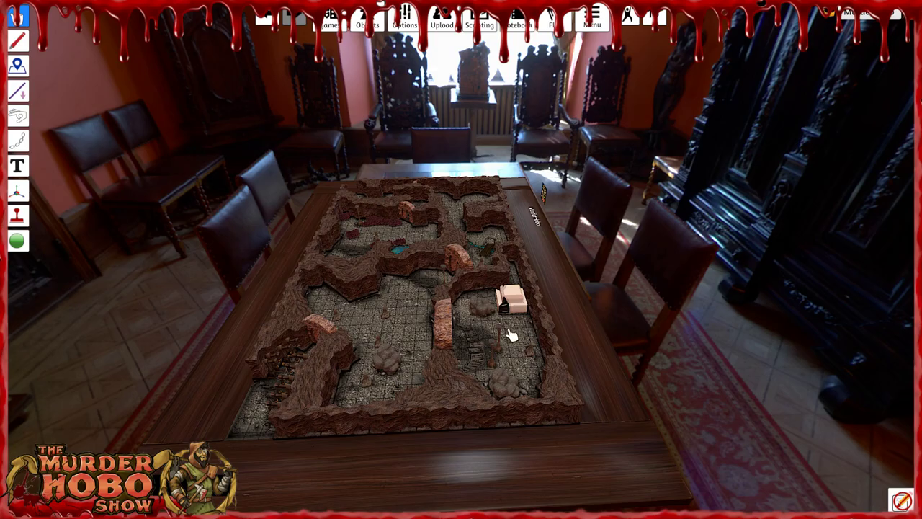
drag(508, 334, 501, 368)
scroll(468, 311, up, 3)
scroll(574, 341, up, 3)
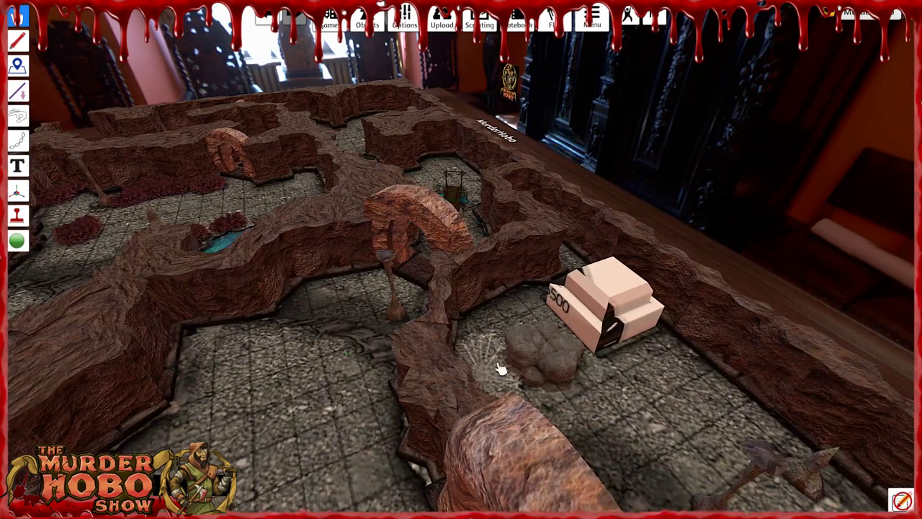
right_click(612, 290)
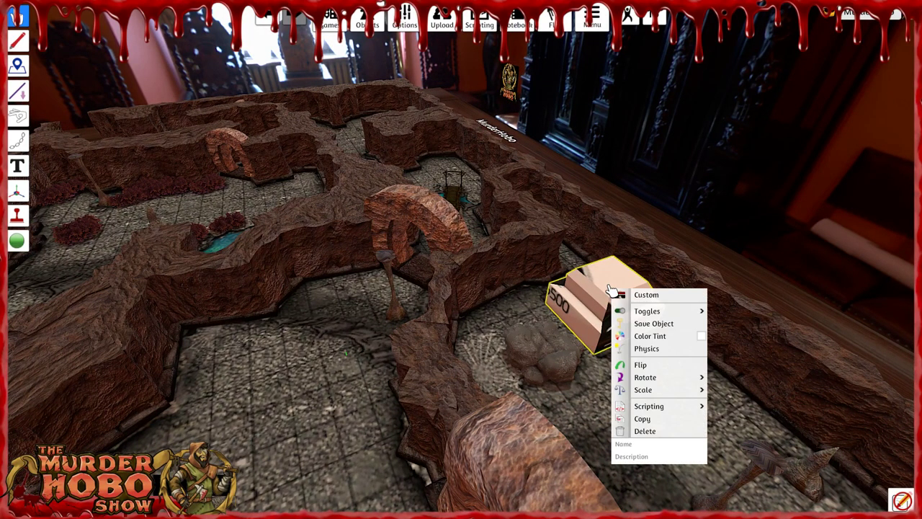
click(647, 295)
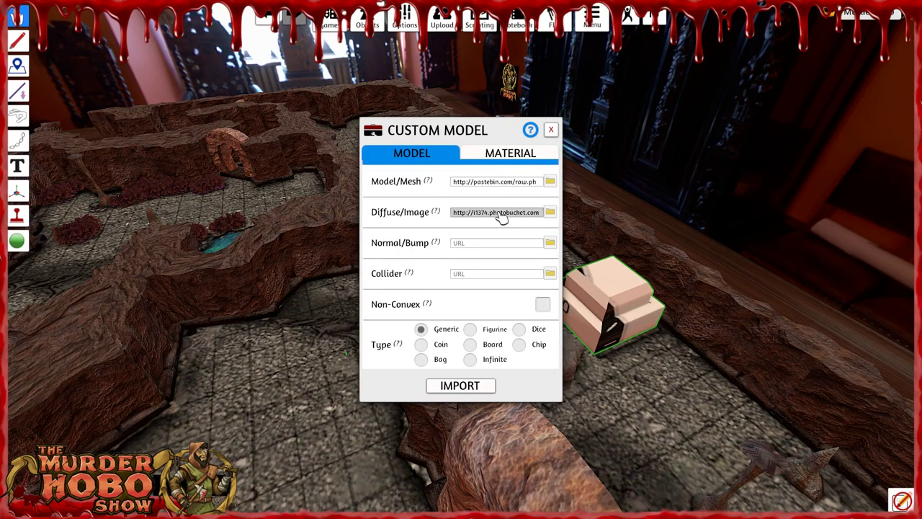
mouse_move(389, 216)
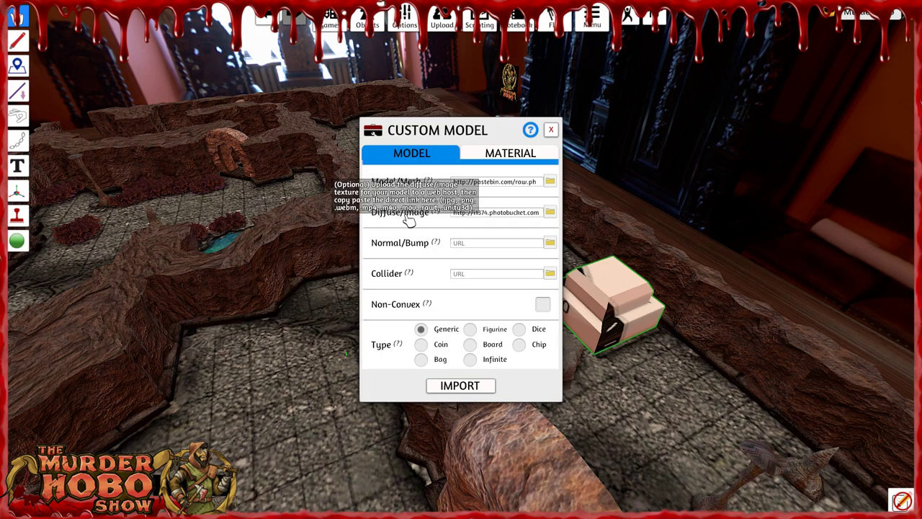
click(525, 216)
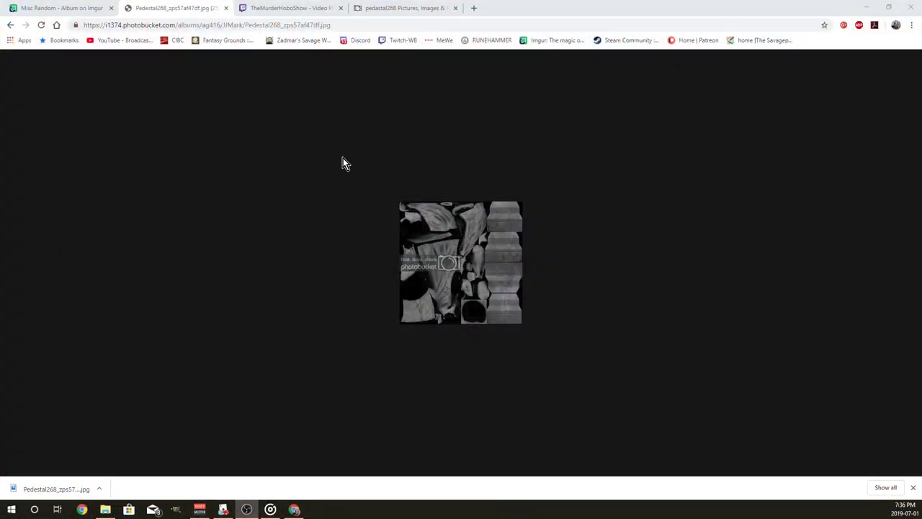
Switch to the browser and close the pedestal image, Twitch and Photobucket search tabs, keeping the Imgur album.
click(226, 8)
click(225, 8)
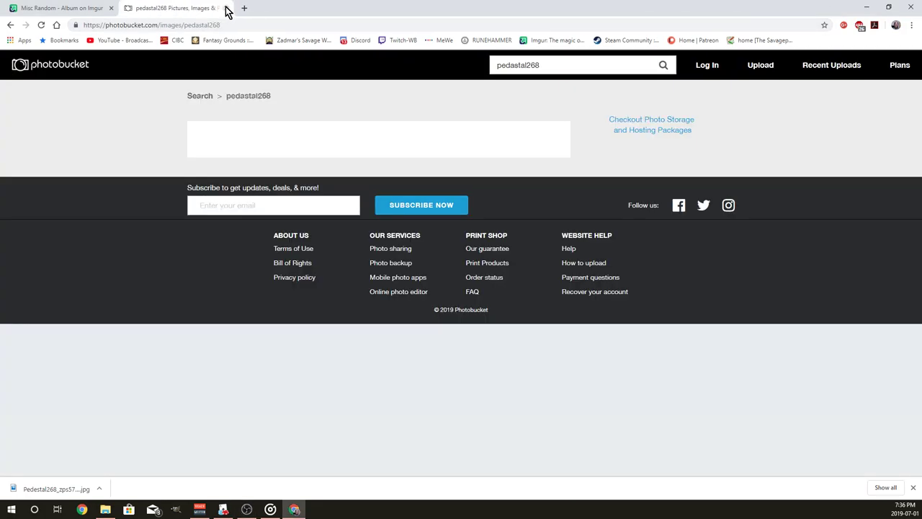
click(226, 8)
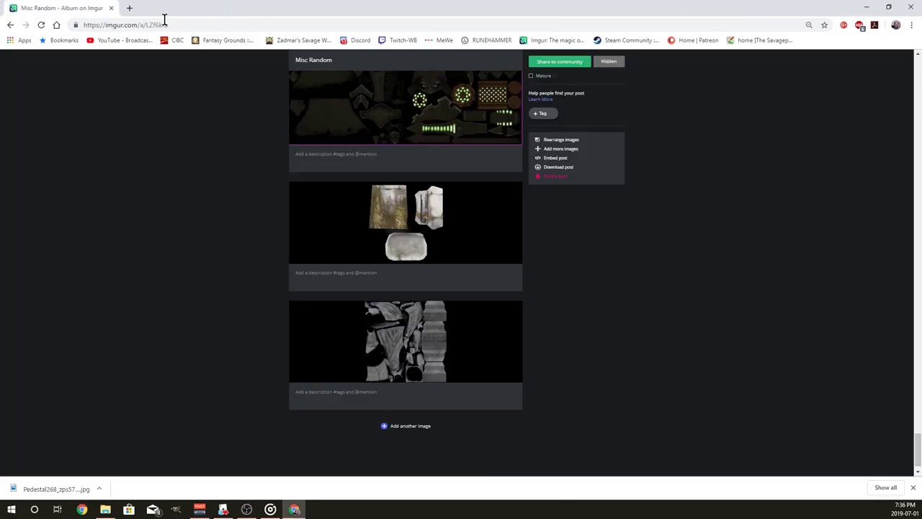
Open the Photobucket link of the Pedestal268_zps57af47df.jpg texture in a new browser tab.
click(191, 25)
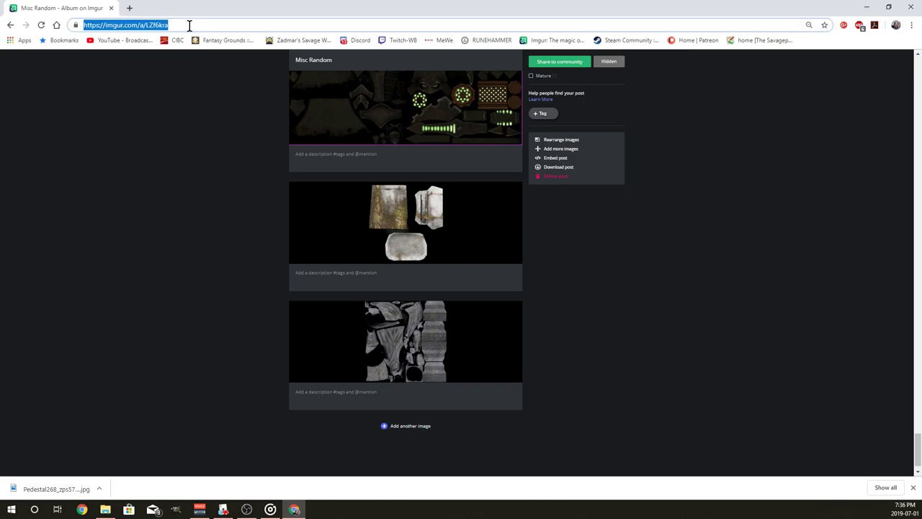
click(128, 8)
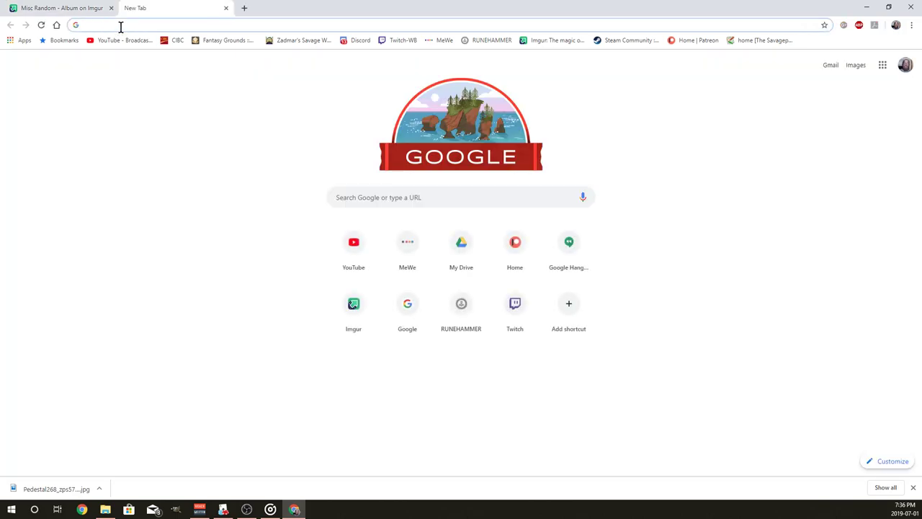
text(http://i1374.photobucket.com/albums/ag416/JJMark/Pedestal268_zps57af47df.jpg)
key(Return)
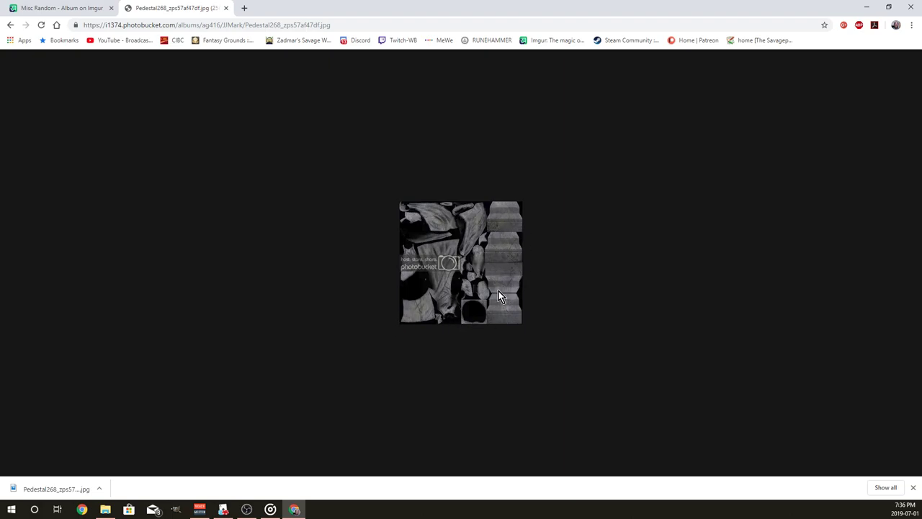
Save the opened Photobucket texture to the Downloads folder as Pedestal268_zps57af47df (2).jpg.
right_click(467, 250)
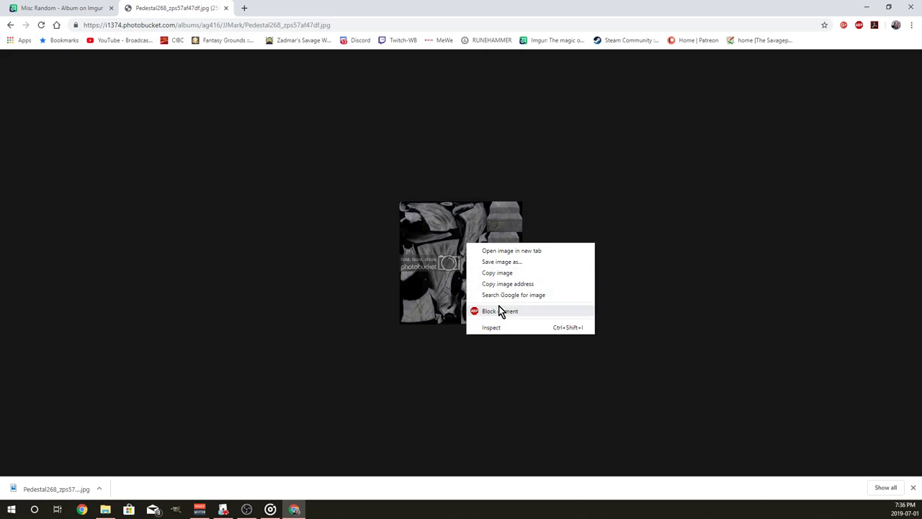
click(502, 262)
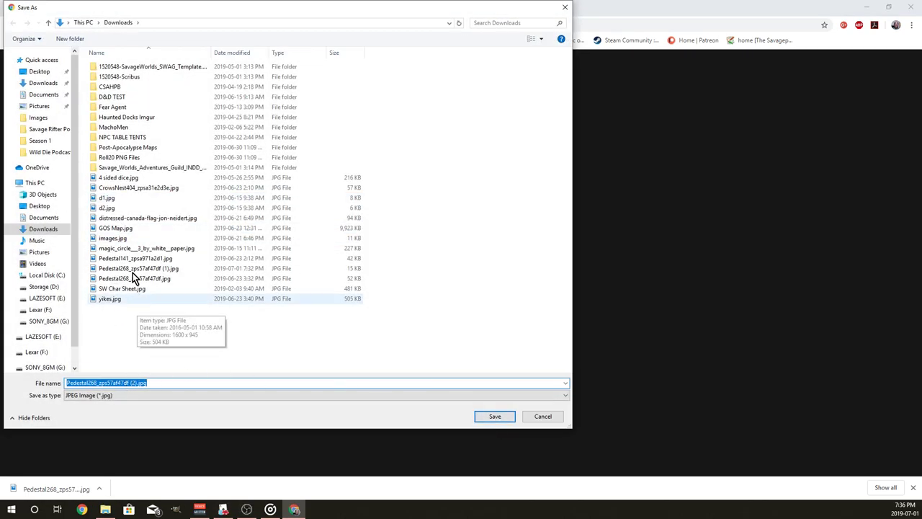
click(494, 416)
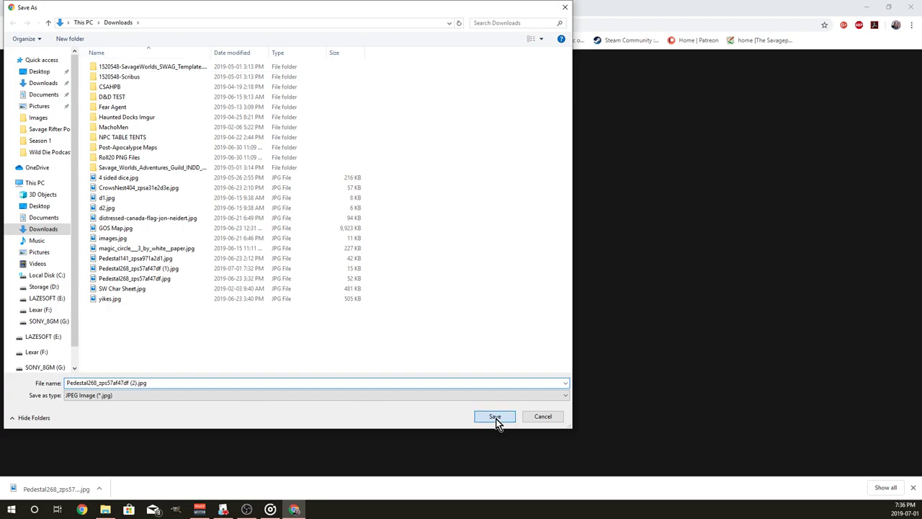
Switch to File Explorer, bring its window fully into view and show the Downloads folder.
click(105, 510)
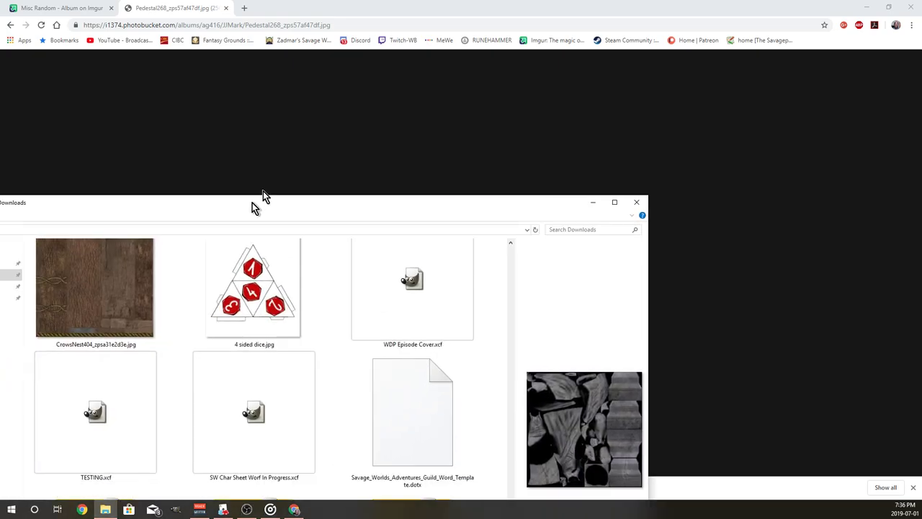
drag(255, 206, 432, 59)
click(63, 132)
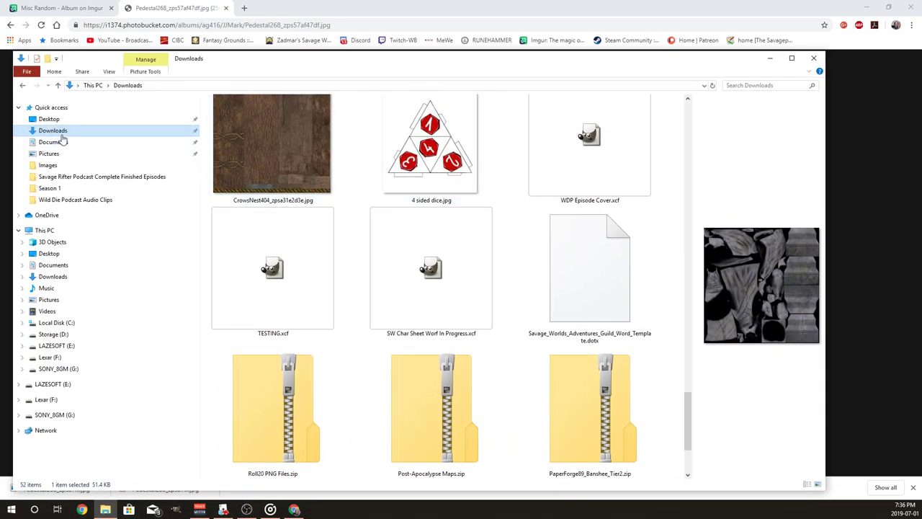
Permanently delete the duplicates Pedestal268_zps57af47df (1).jpg and (2).jpg from Downloads, and select the original Pedestal268_zps57af47df.jpg.
scroll(366, 291, down, 10)
scroll(366, 291, down, 8)
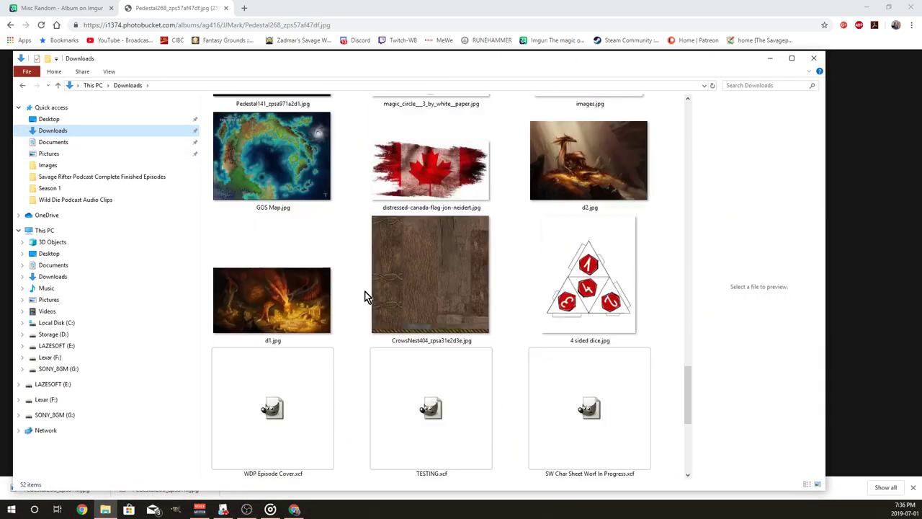
scroll(338, 273, down, 2)
scroll(339, 272, down, 2)
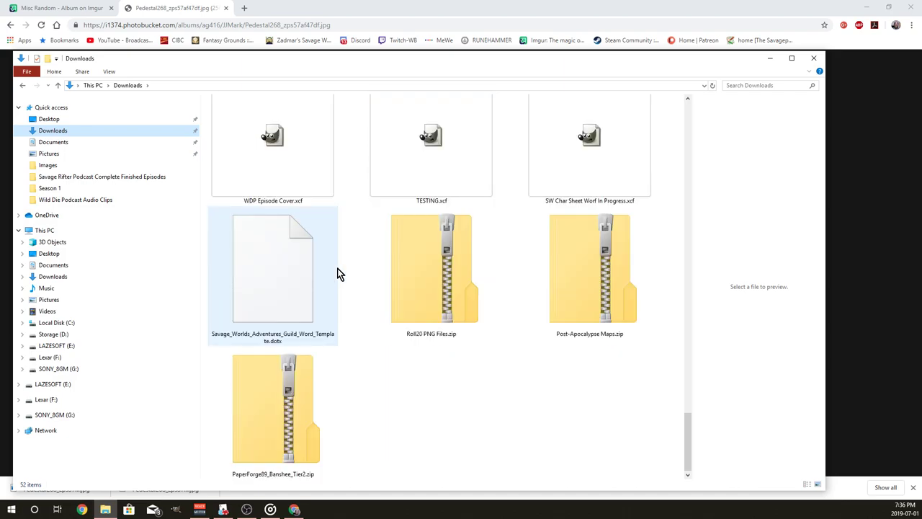
scroll(356, 263, up, 1)
scroll(300, 266, up, 3)
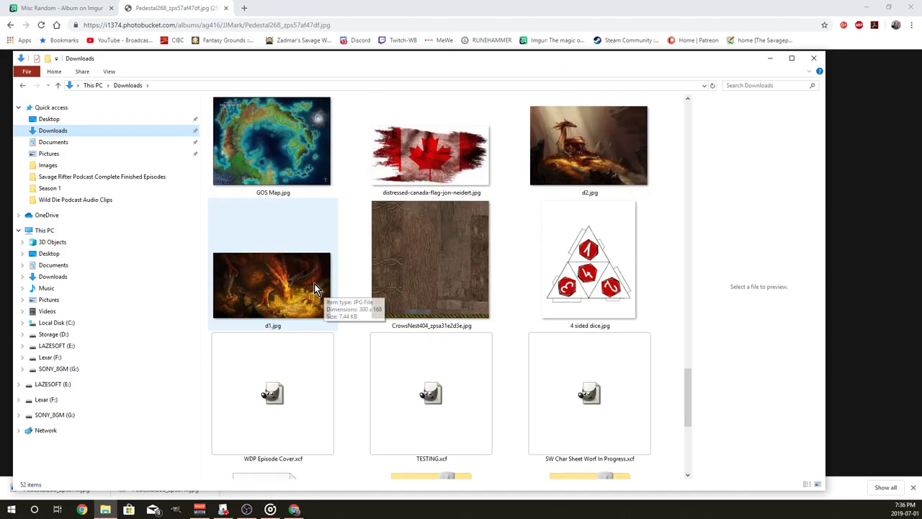
scroll(354, 288, up, 3)
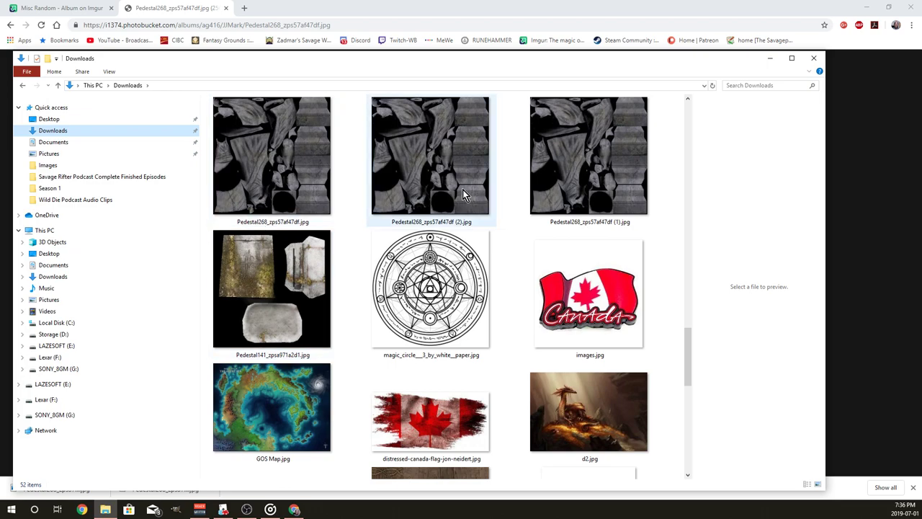
click(600, 179)
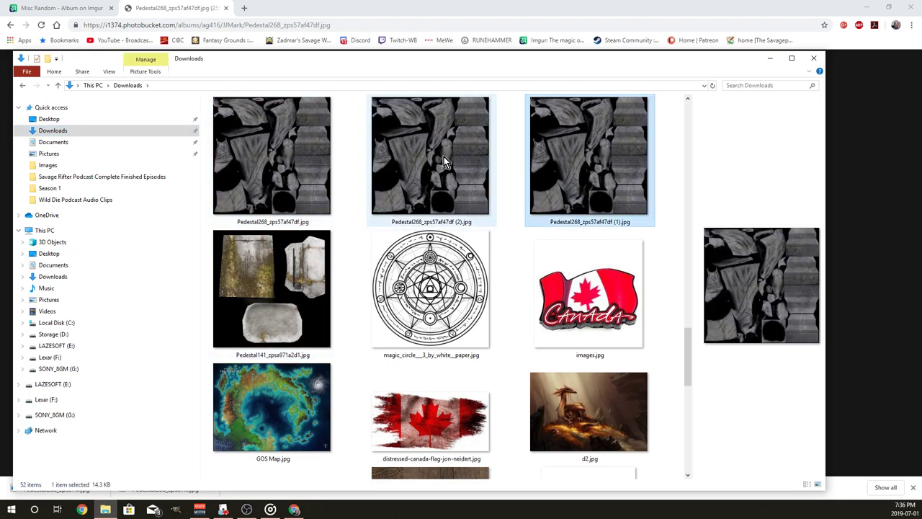
ctrl+click(441, 157)
key(shift+Delete)
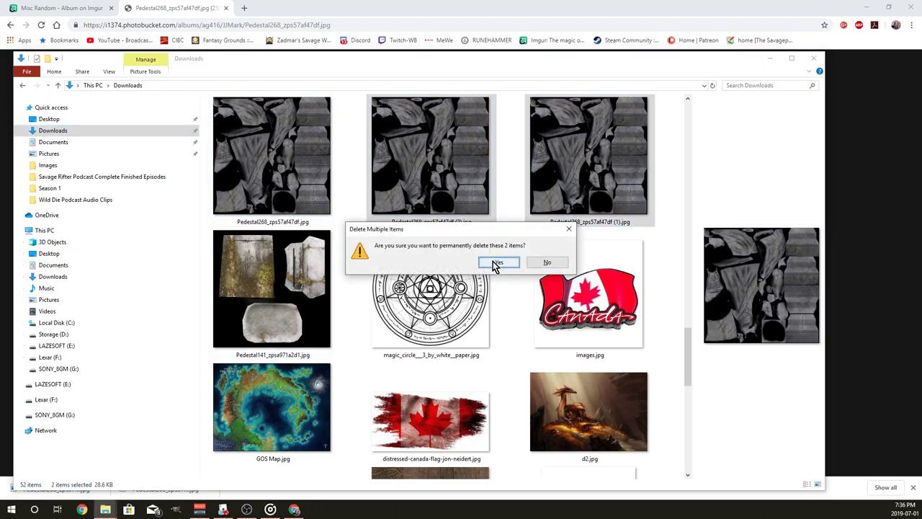
click(496, 263)
click(263, 155)
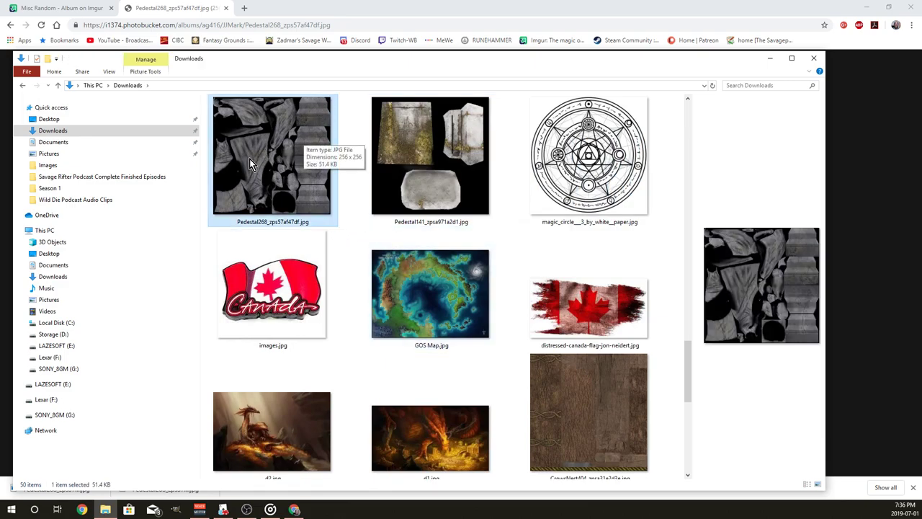
Return to the Imgur tab in the browser, open the account's hidden posts and look over the albums.
click(62, 8)
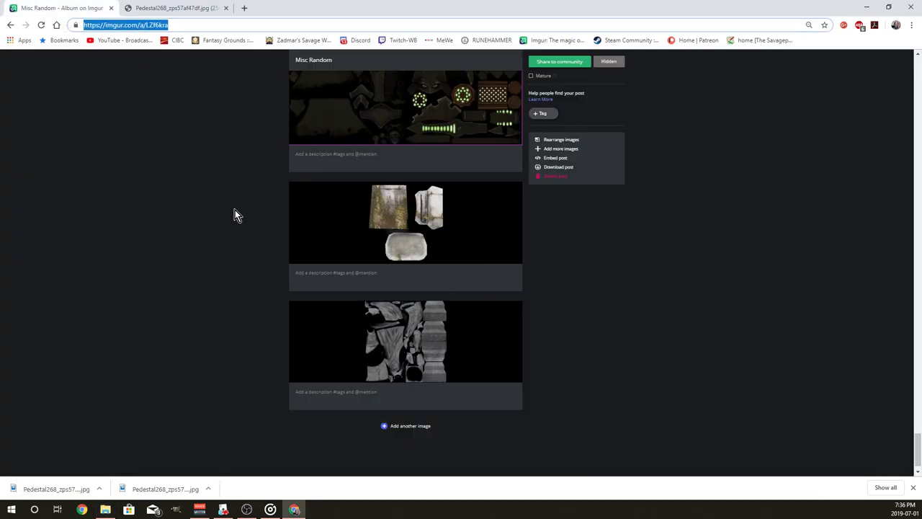
scroll(232, 223, up, 4)
scroll(231, 240, up, 5)
click(548, 40)
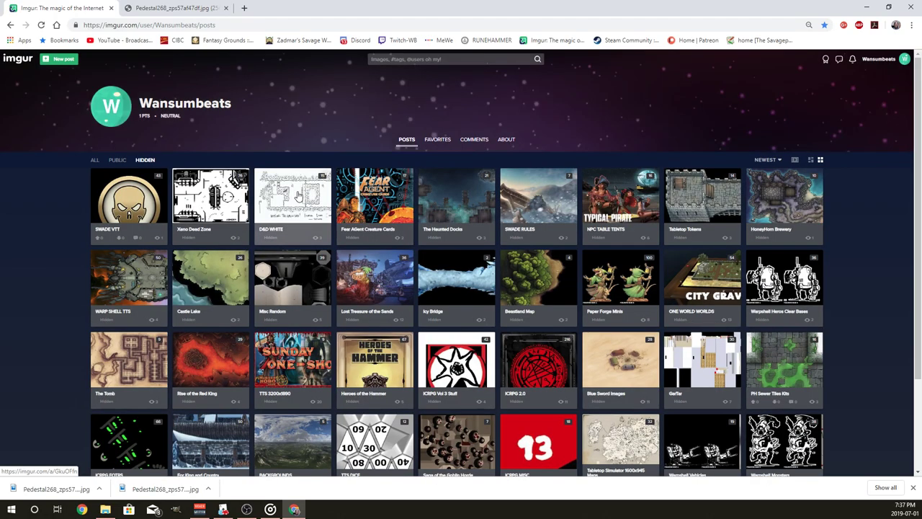
scroll(349, 425, down, 3)
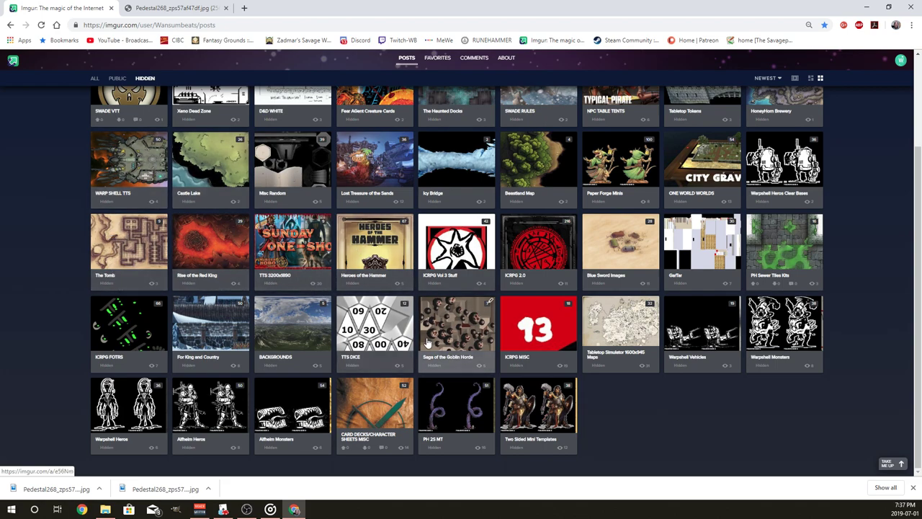
scroll(470, 351, up, 1)
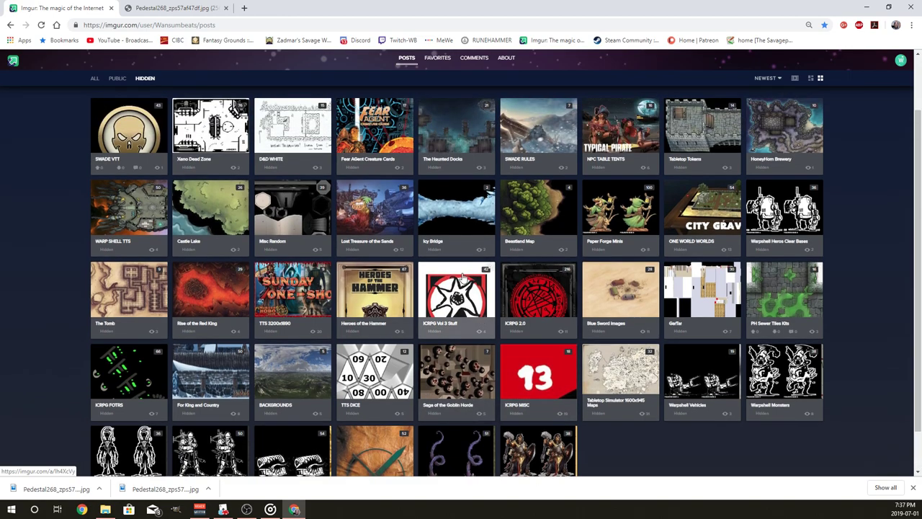
scroll(423, 198, up, 2)
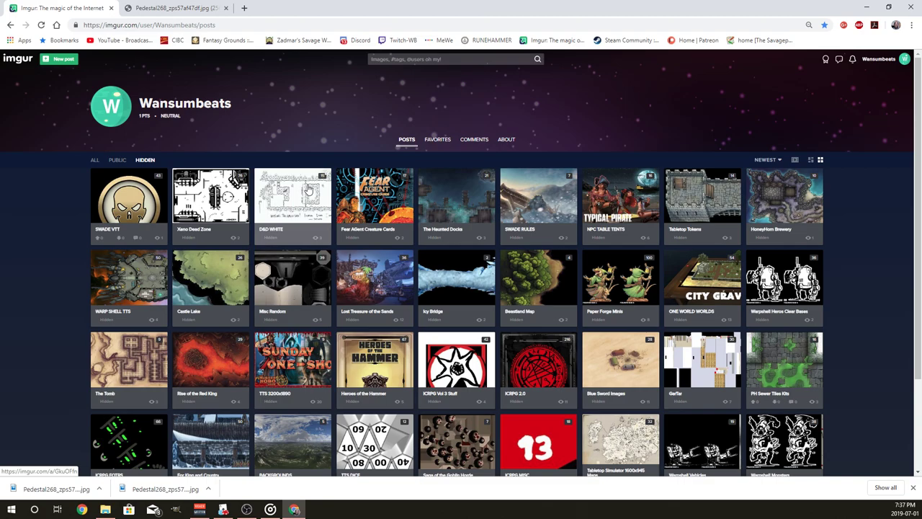
Look through the images of the HoneyHorn Brewery album and return to the hidden posts.
click(789, 195)
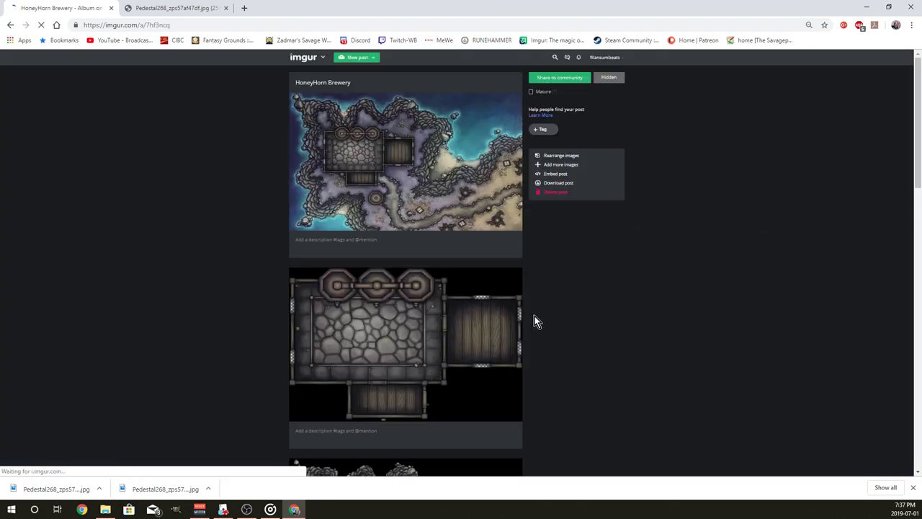
scroll(536, 317, down, 8)
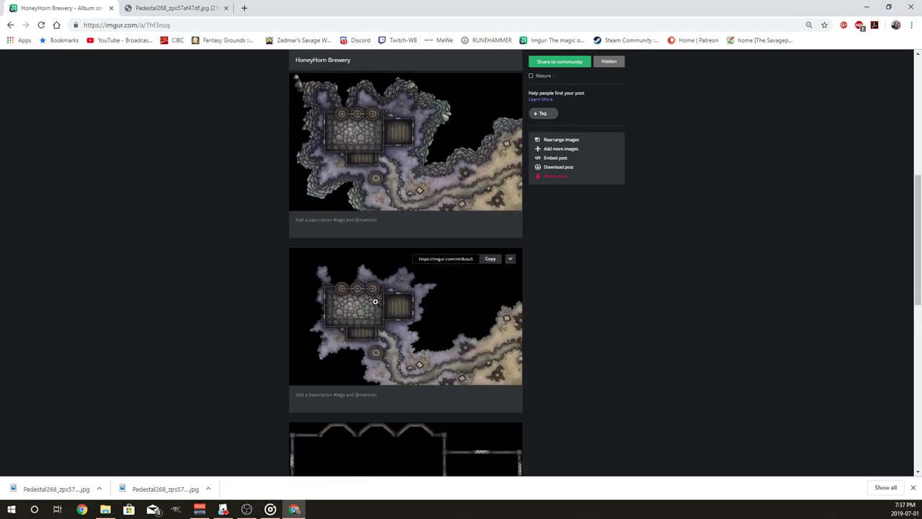
scroll(375, 301, down, 10)
scroll(391, 352, down, 2)
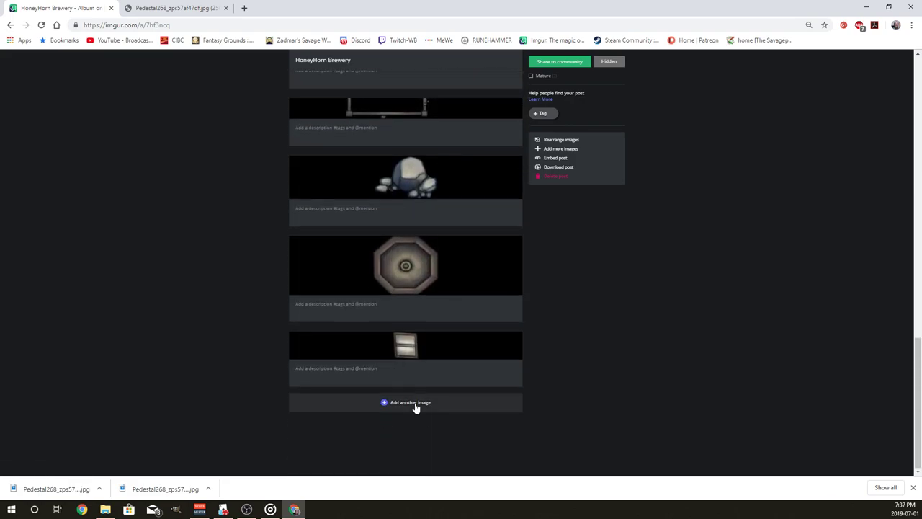
scroll(404, 389, up, 12)
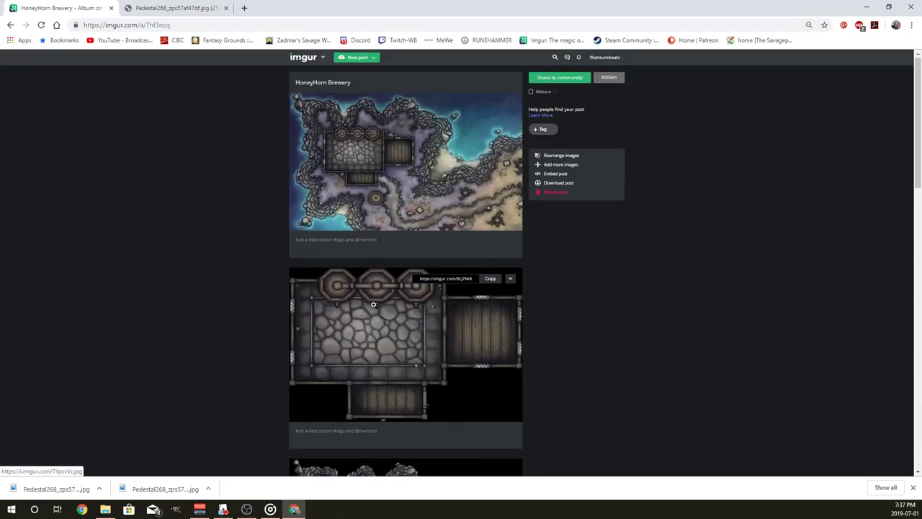
click(9, 26)
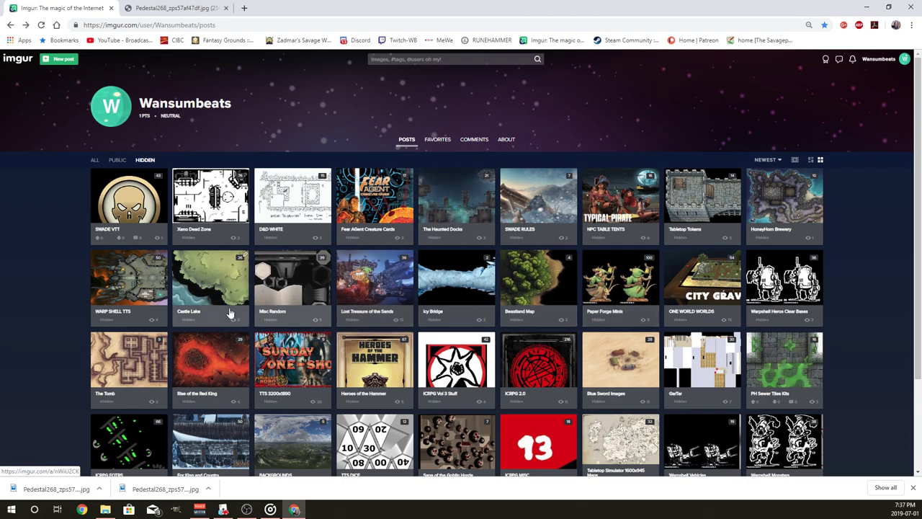
Open the Misc Random album and go to its last image, the gray pedestal texture.
click(283, 276)
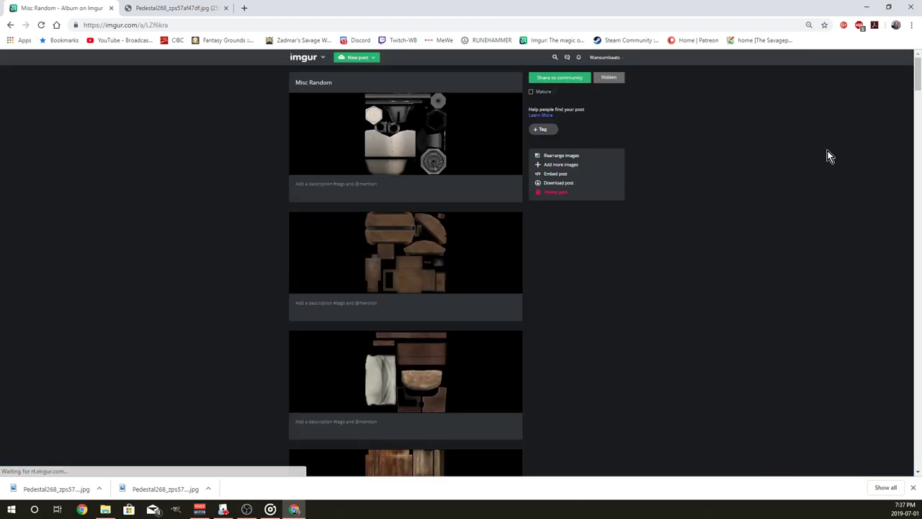
scroll(620, 270, down, 5)
scroll(439, 234, down, 10)
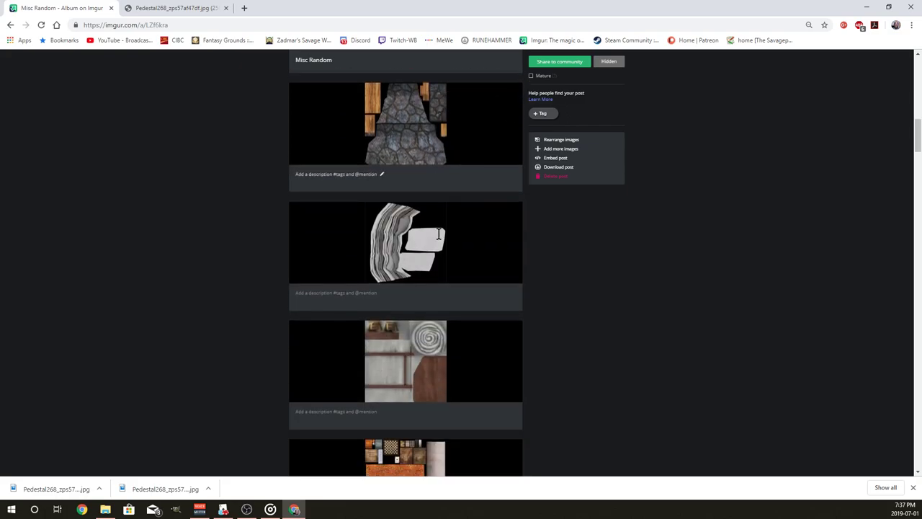
scroll(418, 235, down, 15)
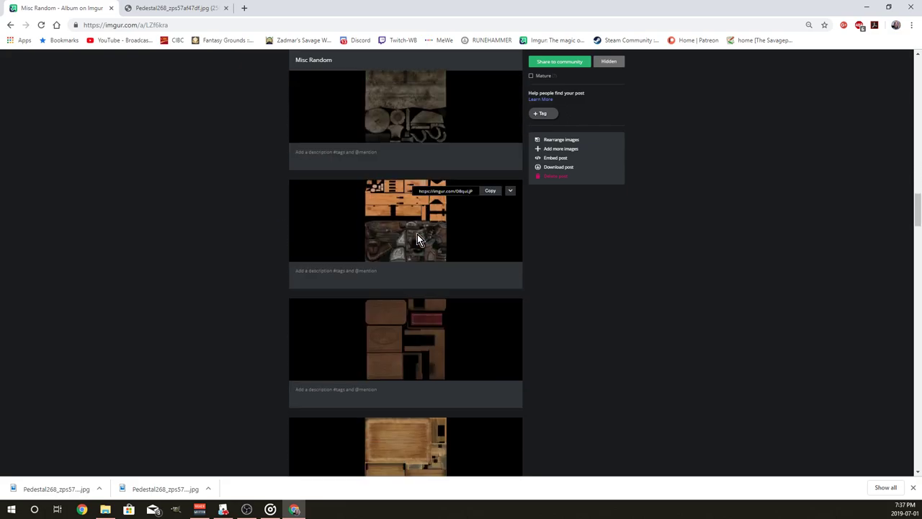
scroll(414, 238, down, 15)
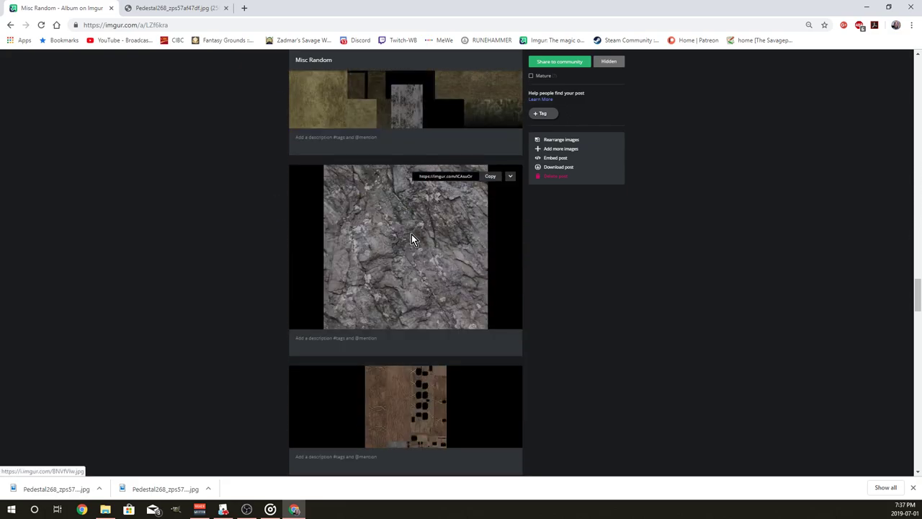
scroll(404, 231, down, 15)
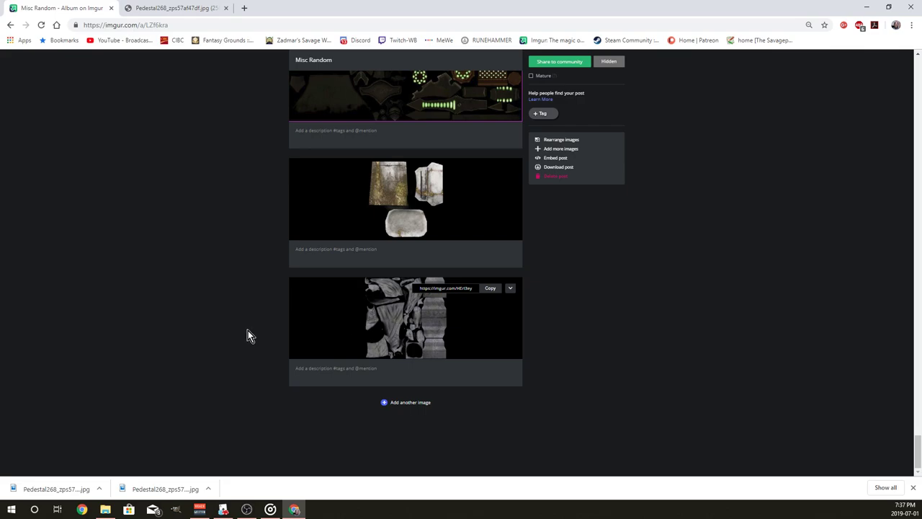
Upload Pedestal268_zps57af47df.jpg from the Downloads folder to the end of the Misc Random album.
click(105, 510)
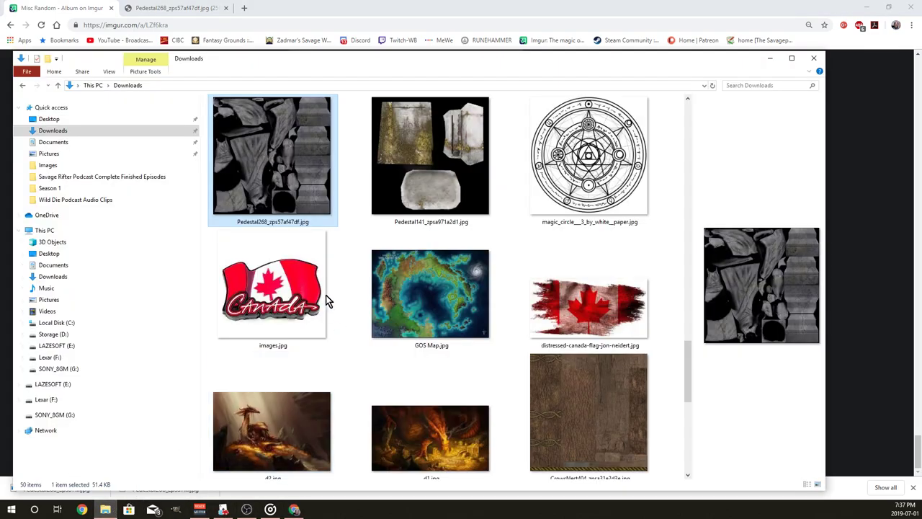
drag(295, 59, 473, 393)
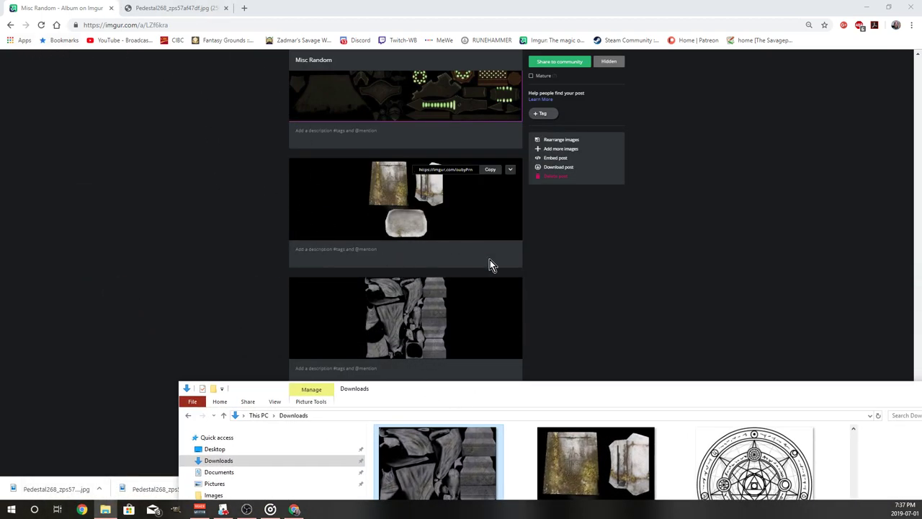
mouse_move(501, 316)
drag(456, 469, 668, 242)
scroll(497, 354, down, 2)
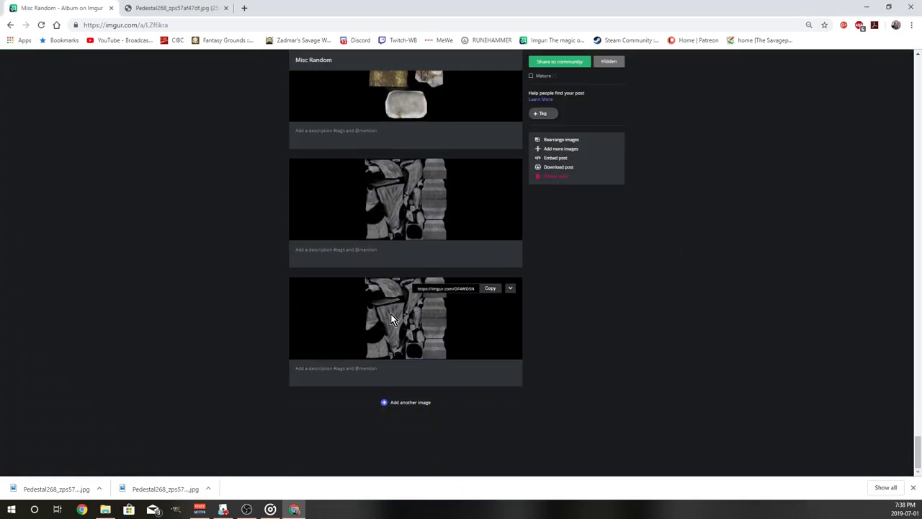
Delete the newly uploaded duplicate pedestal texture from the end of the Misc Random album.
click(513, 289)
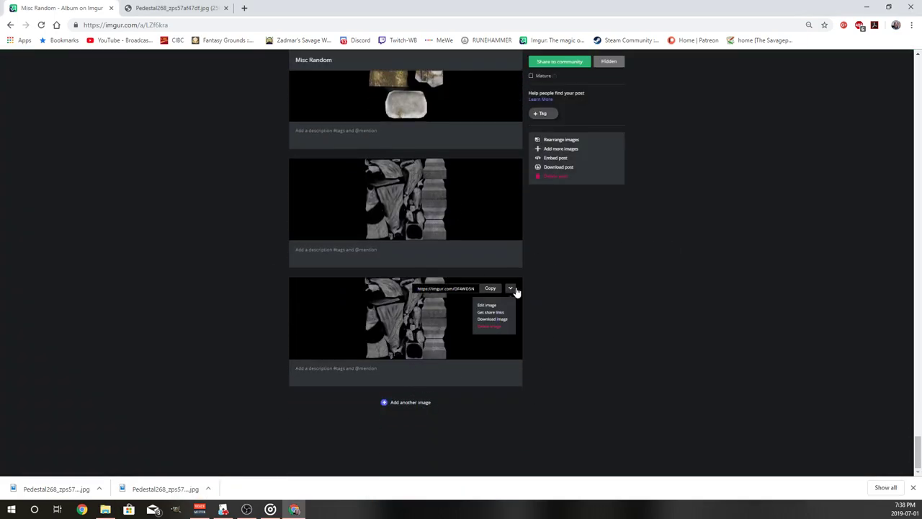
click(488, 328)
click(467, 353)
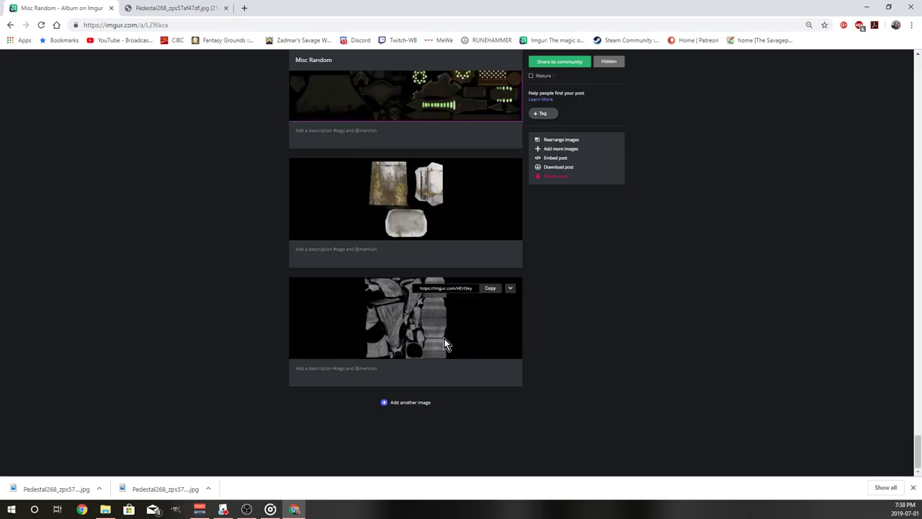
Copy the last album image's address, switch to Tabletop Simulator, replace the pedestal's Diffuse/Image link with it and import the model.
right_click(403, 316)
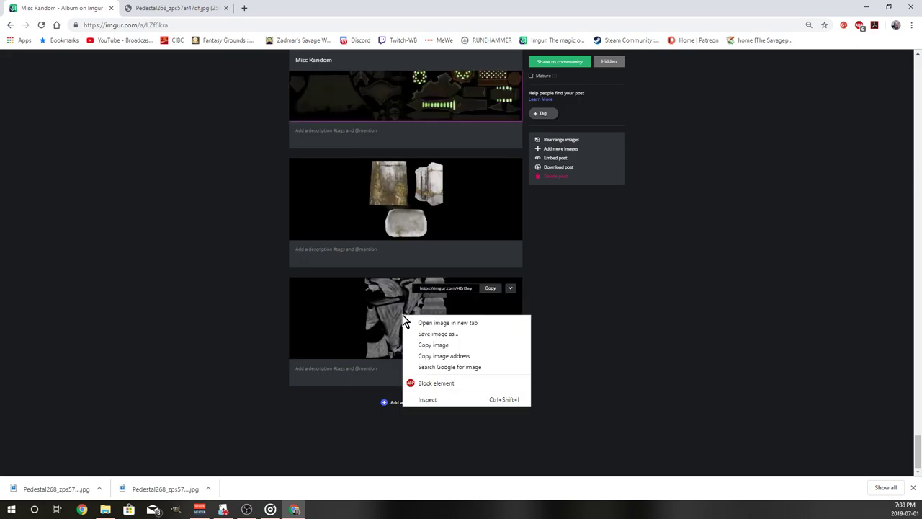
click(443, 356)
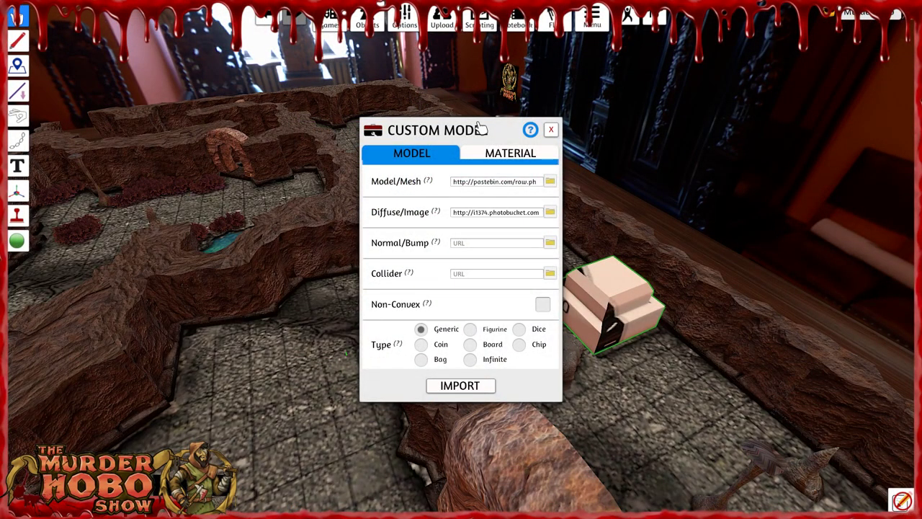
click(494, 213)
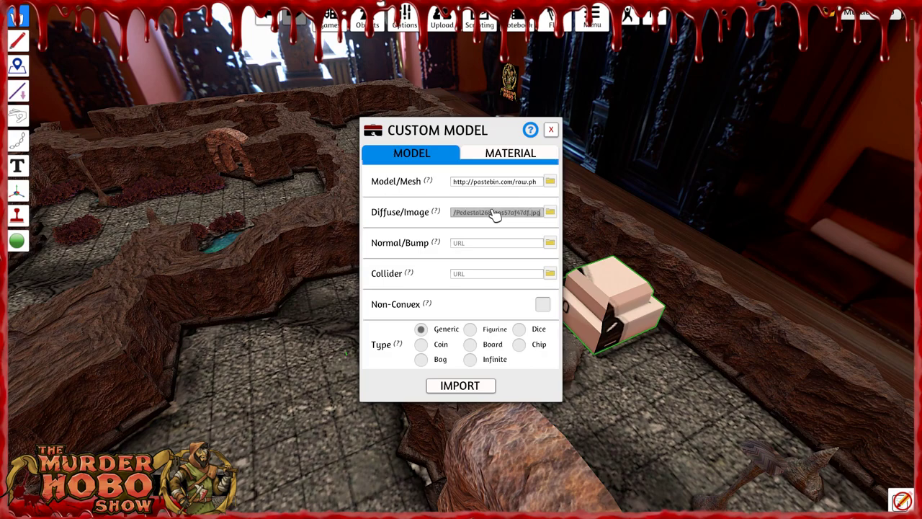
click(484, 234)
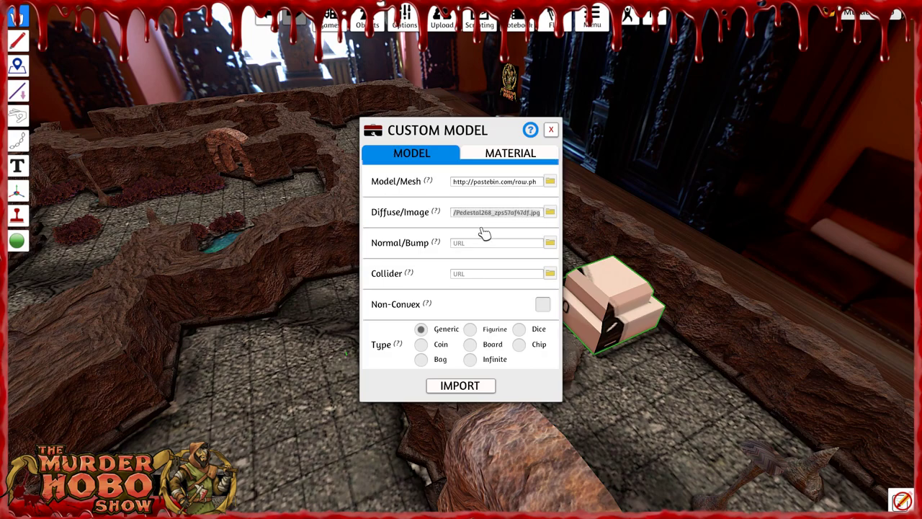
click(465, 387)
Inspect the retextured pedestal from several angles and check the name of the rock pile beside it.
scroll(646, 368, up, 5)
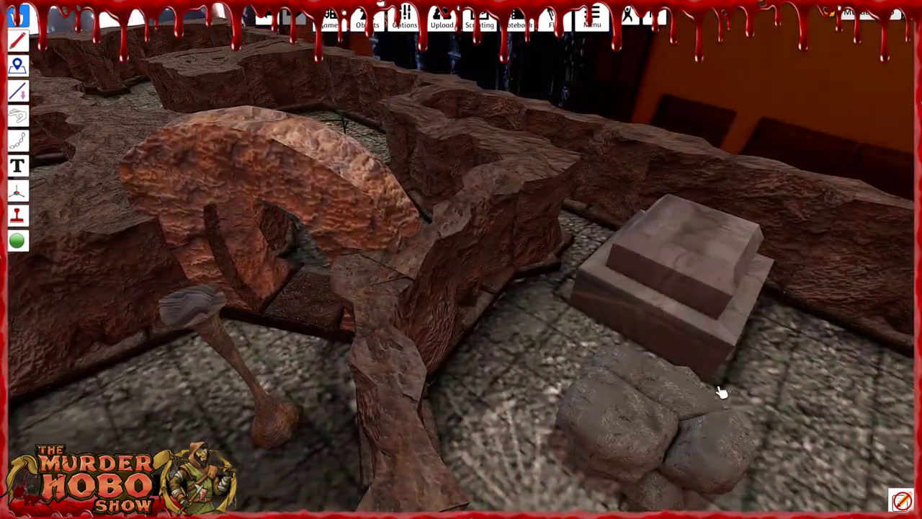
drag(722, 392, 314, 325)
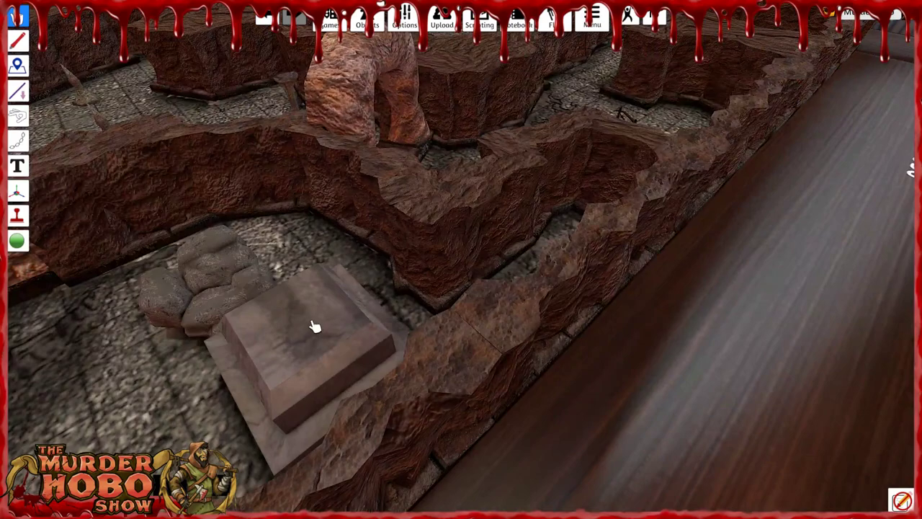
scroll(310, 324, down, 3)
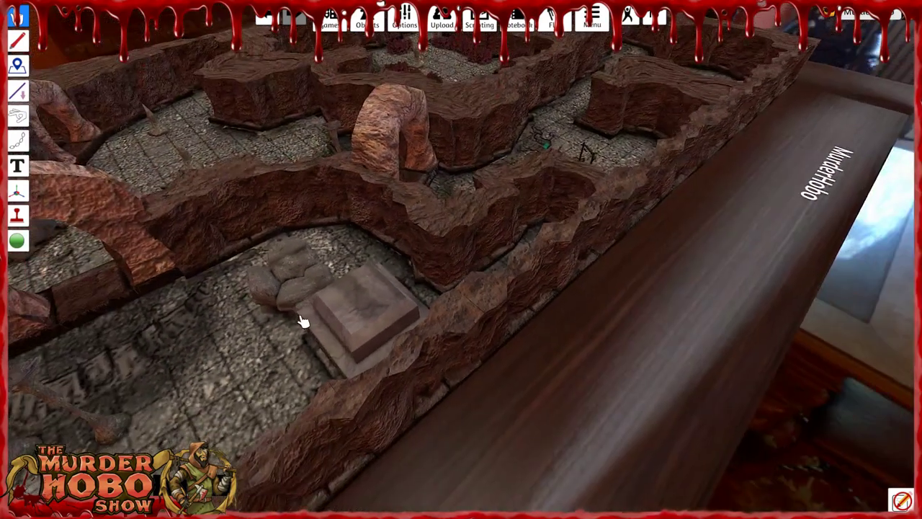
right_click(302, 278)
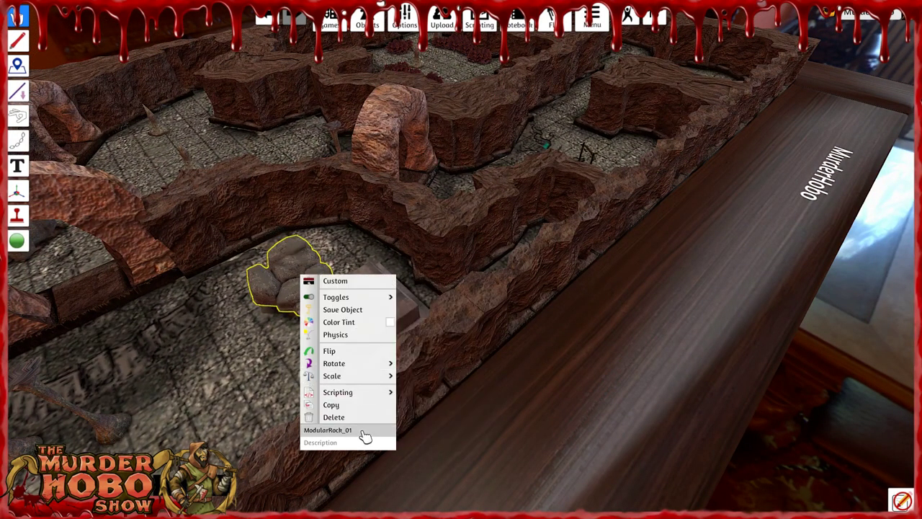
click(222, 390)
Check the name of the wooden bridge crossing the narrow stream on the cave map.
scroll(237, 376, up, 3)
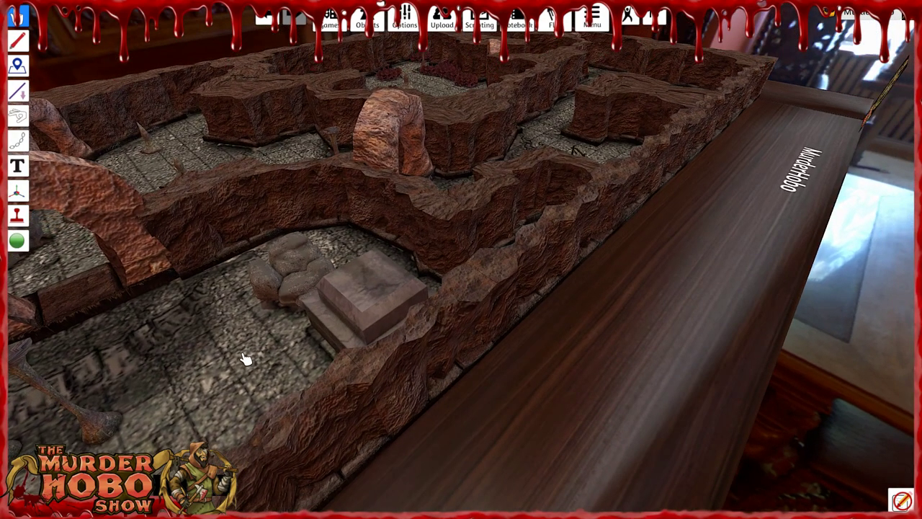
scroll(468, 269, up, 5)
scroll(403, 306, down, 4)
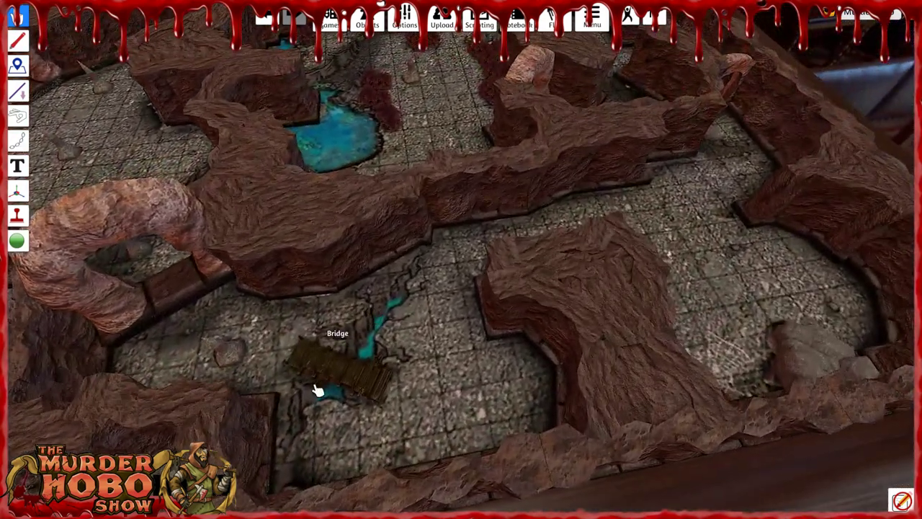
right_click(340, 348)
click(392, 499)
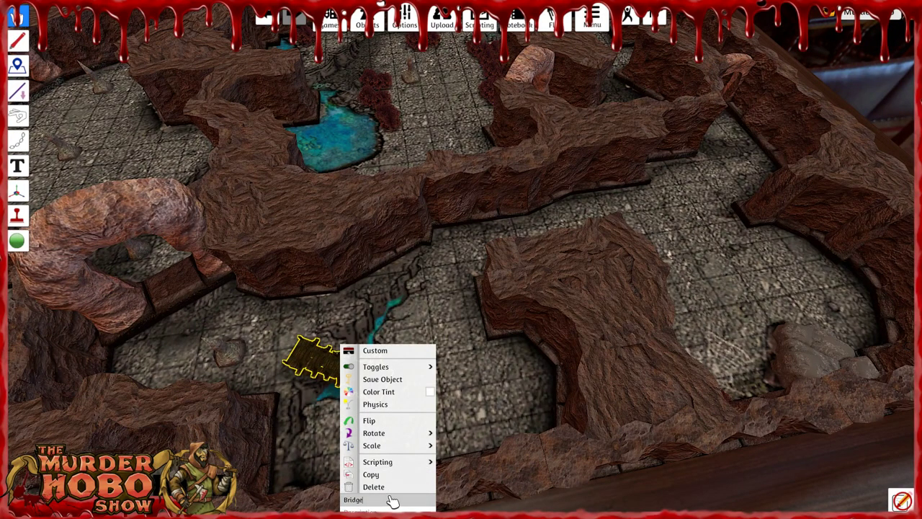
click(280, 346)
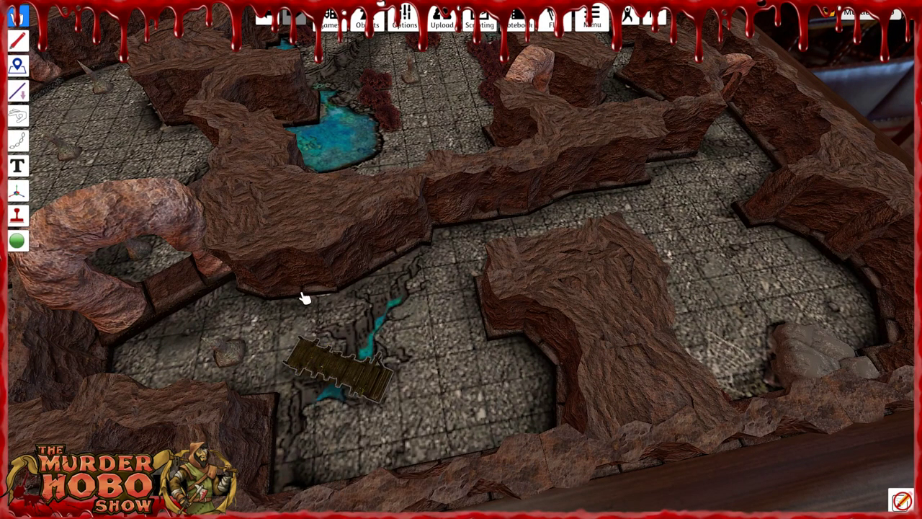
Clear the name of the wooden lamppost nearest the cave map's open corner.
drag(391, 287, 658, 185)
key(w)
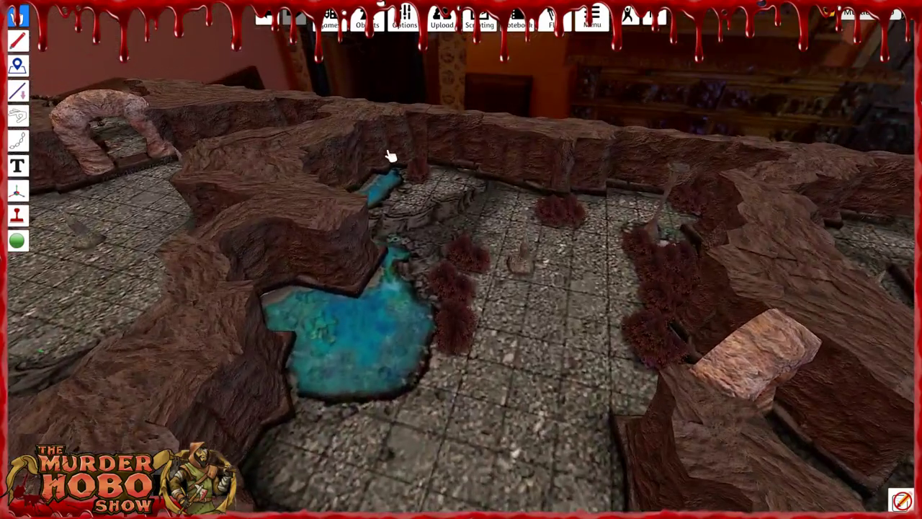
scroll(226, 323, down, 3)
key(a)
drag(226, 324, 598, 343)
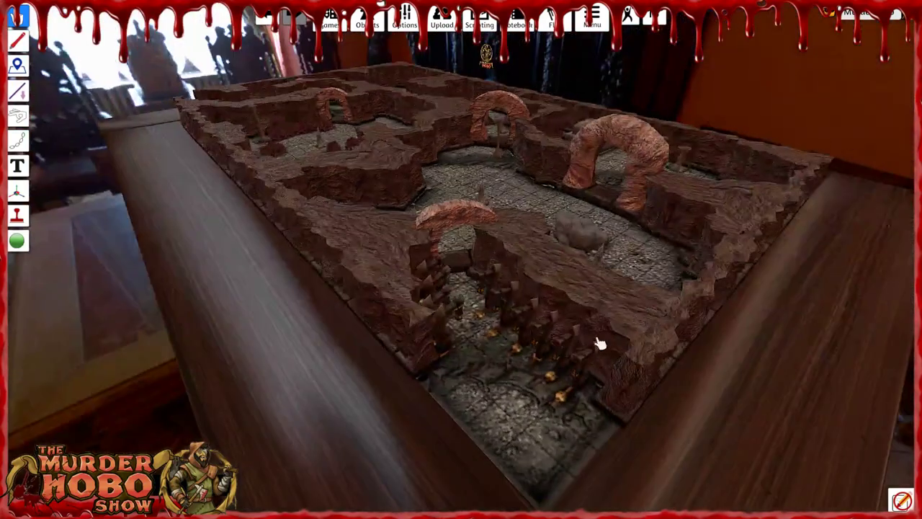
right_click(589, 419)
click(641, 502)
key(BackSpace)
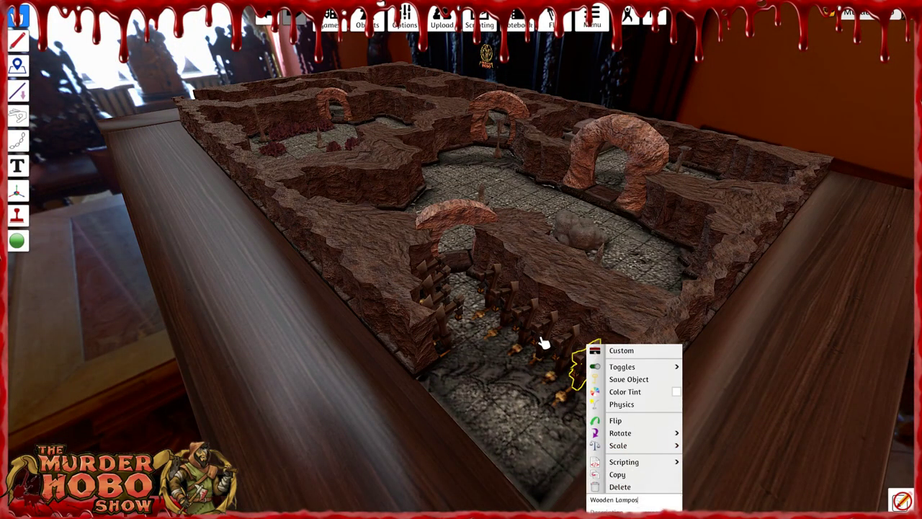
text(t)
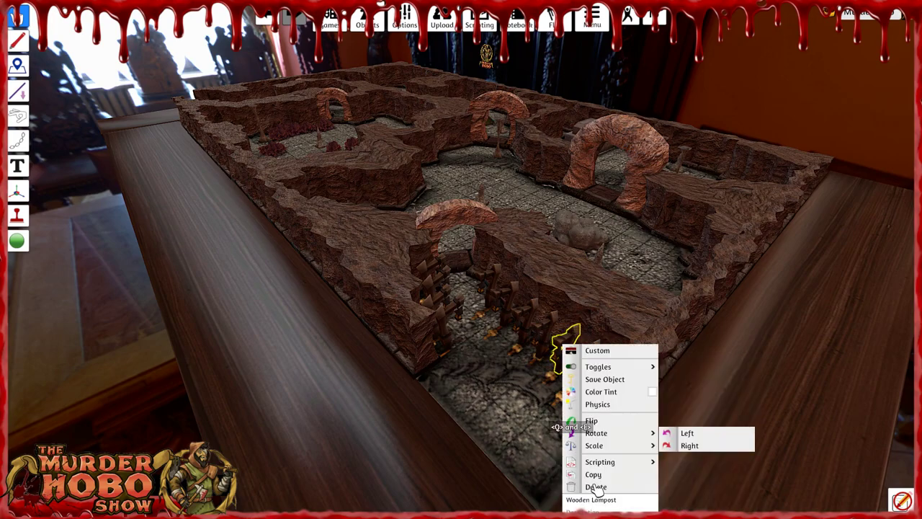
Clear the names of the next two wooden lampposts along the cave wall.
click(632, 501)
key(BackSpace)
key(BackSpace)
key(BackSpace)
key(BackSpace)
key(BackSpace)
key(BackSpace)
key(BackSpace)
key(BackSpace)
key(BackSpace)
key(BackSpace)
key(BackSpace)
key(BackSpace)
key(BackSpace)
key(BackSpace)
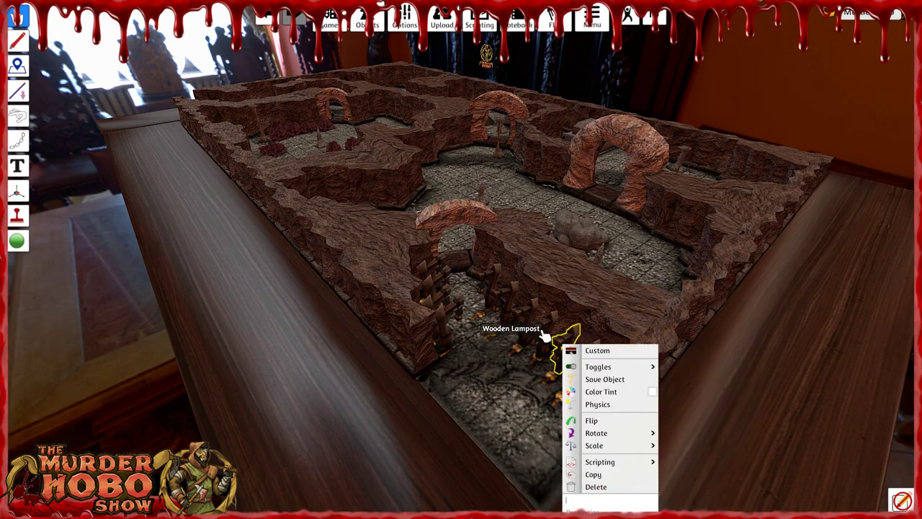
right_click(541, 324)
click(579, 471)
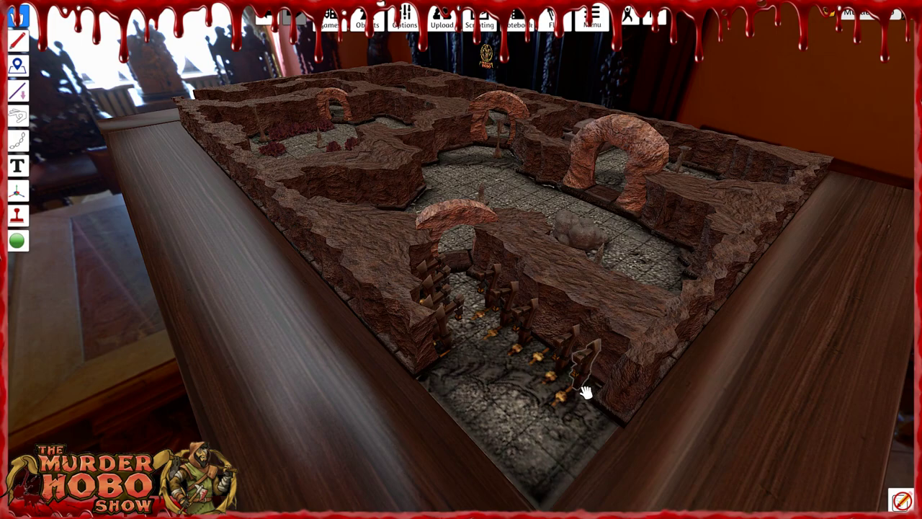
click(541, 358)
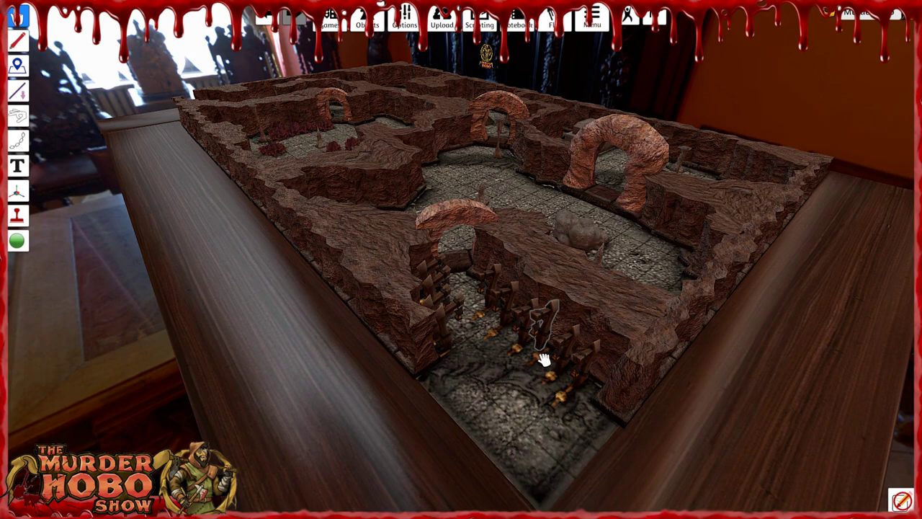
key(l)
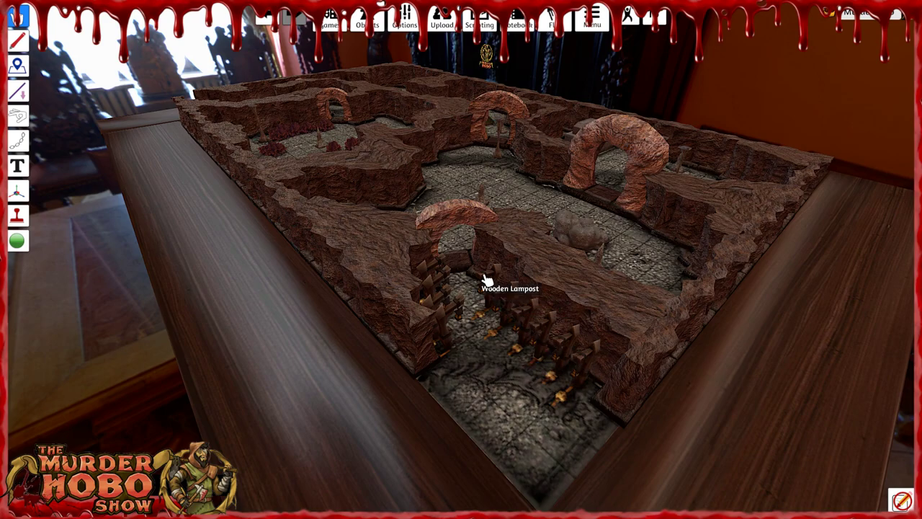
Check the name of a further wooden lamppost in the same row.
right_click(526, 312)
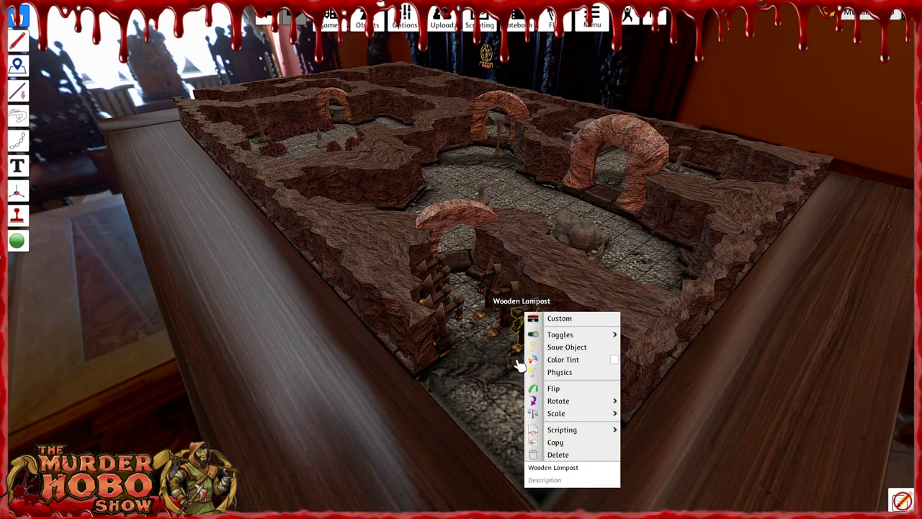
click(599, 471)
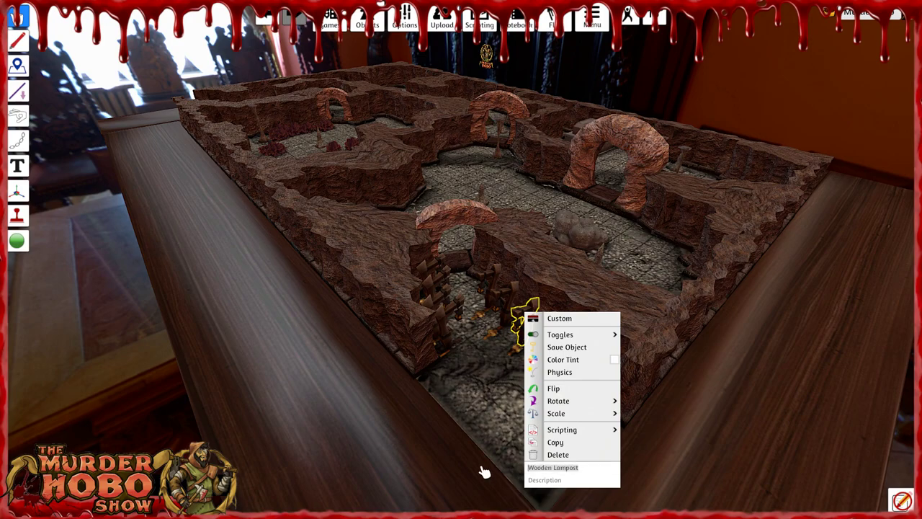
click(456, 420)
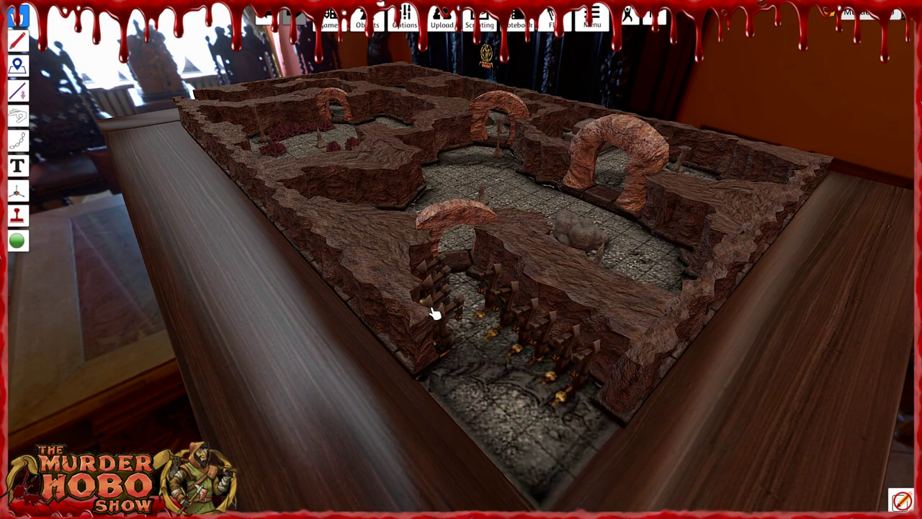
Find One World among the Workshop games and expand it into its individual objects.
key(d)
drag(500, 243, 454, 249)
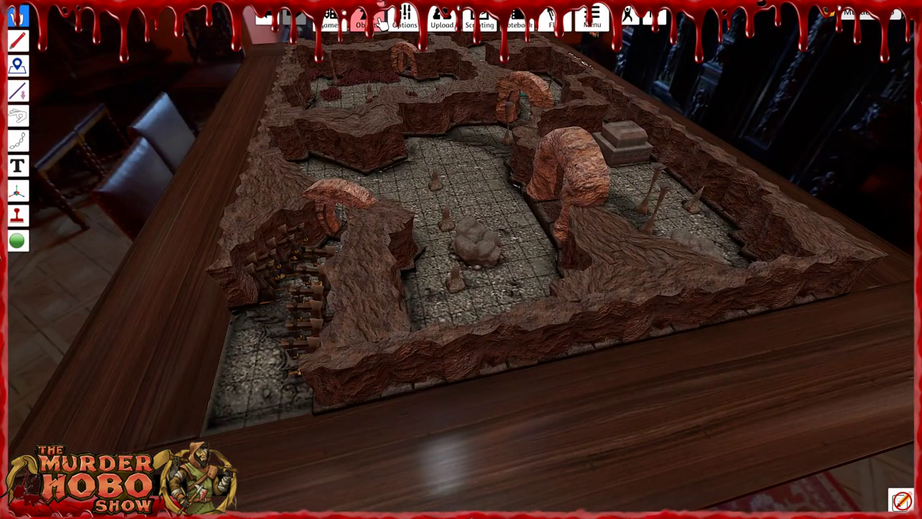
click(382, 23)
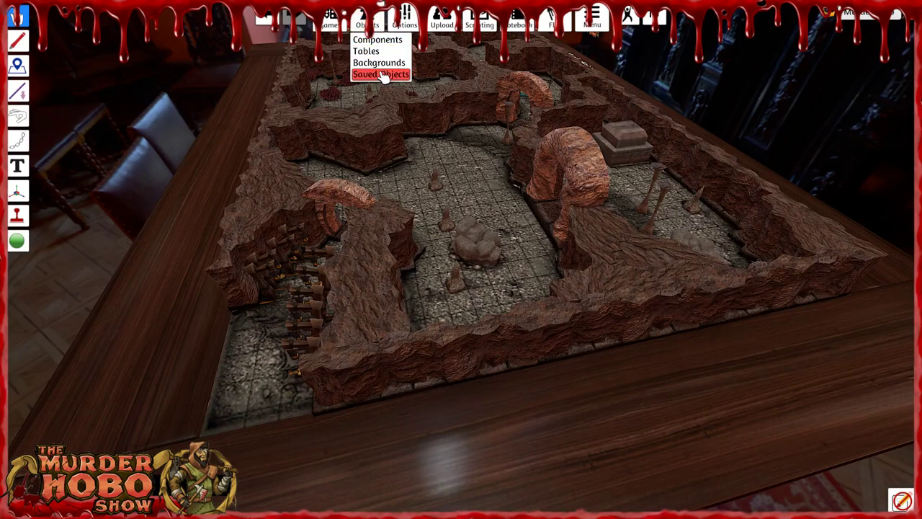
click(328, 21)
click(292, 306)
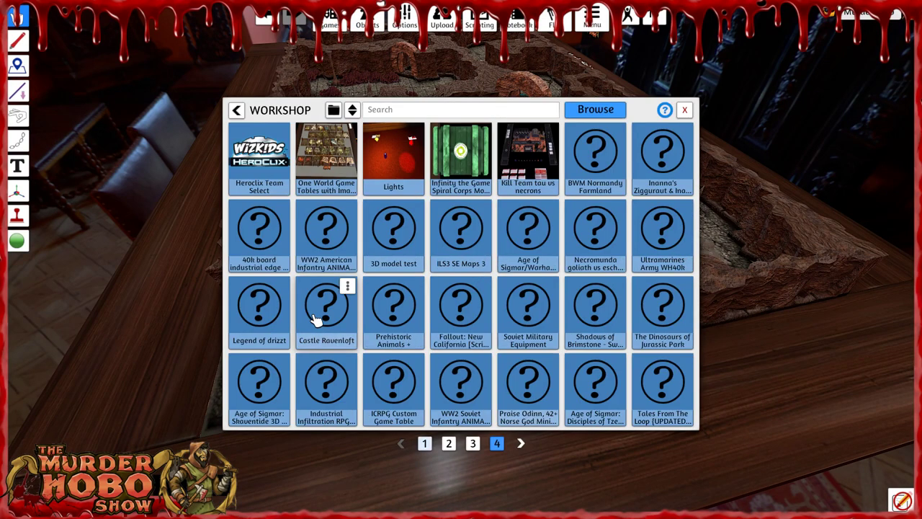
scroll(411, 327, down, 1)
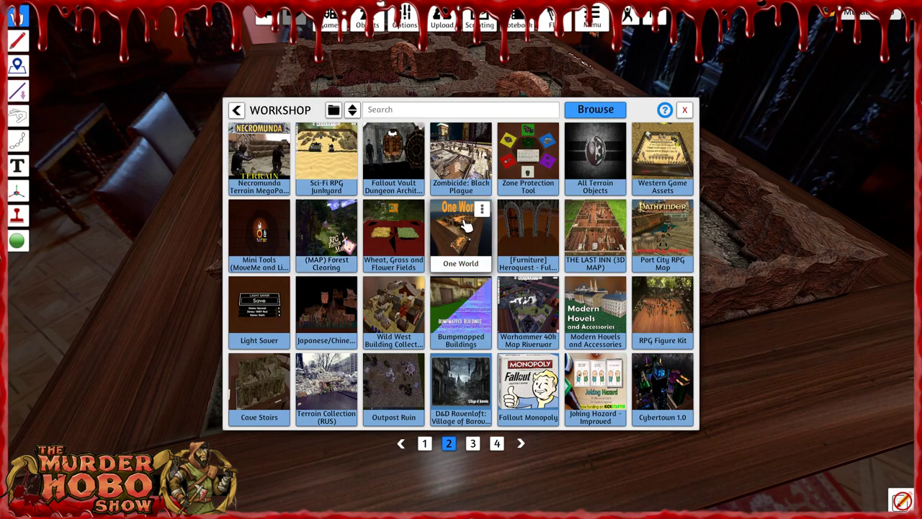
click(482, 210)
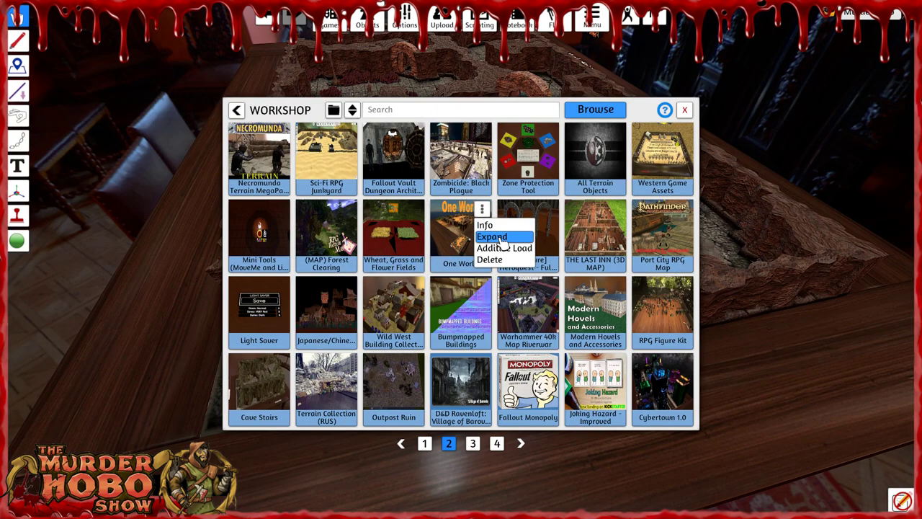
click(496, 237)
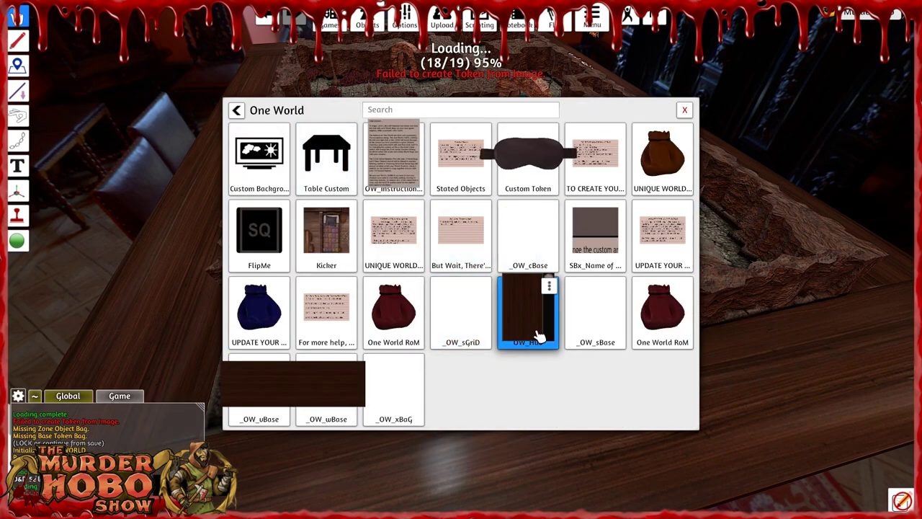
Place the _OW_Hub, _OW_wBase and _OW_vBase objects on the table beside the cave map and close the object list.
drag(544, 313, 817, 354)
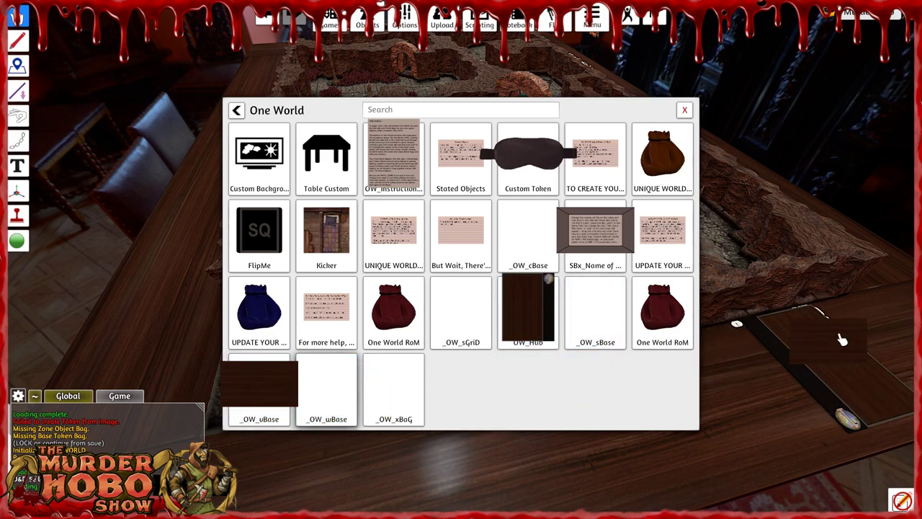
drag(264, 406, 780, 345)
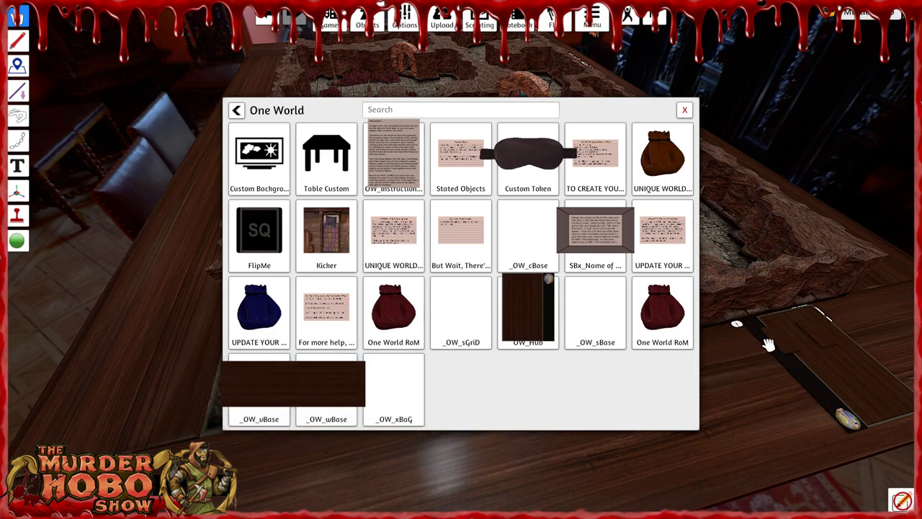
click(684, 109)
Move the One World hub off the two base tiles to the table's corner, rotate it and initialize it.
drag(660, 346, 616, 350)
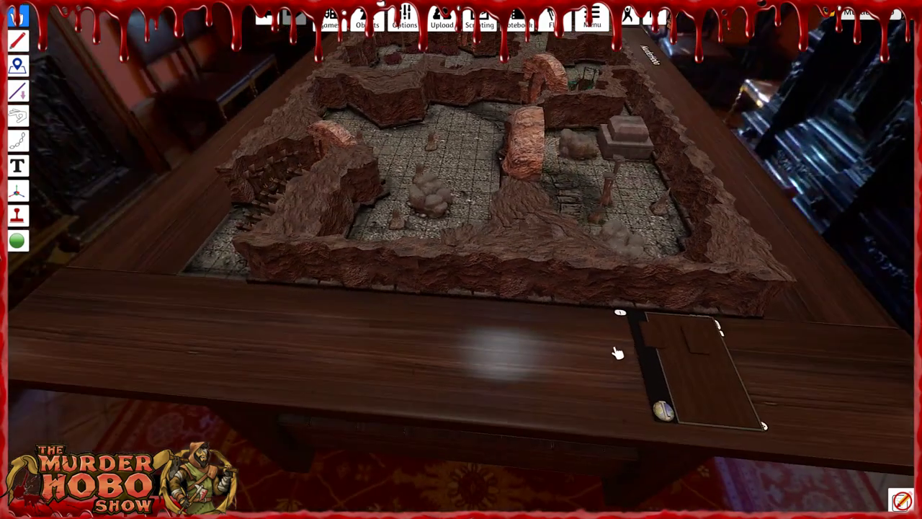
drag(718, 376, 498, 391)
key(d)
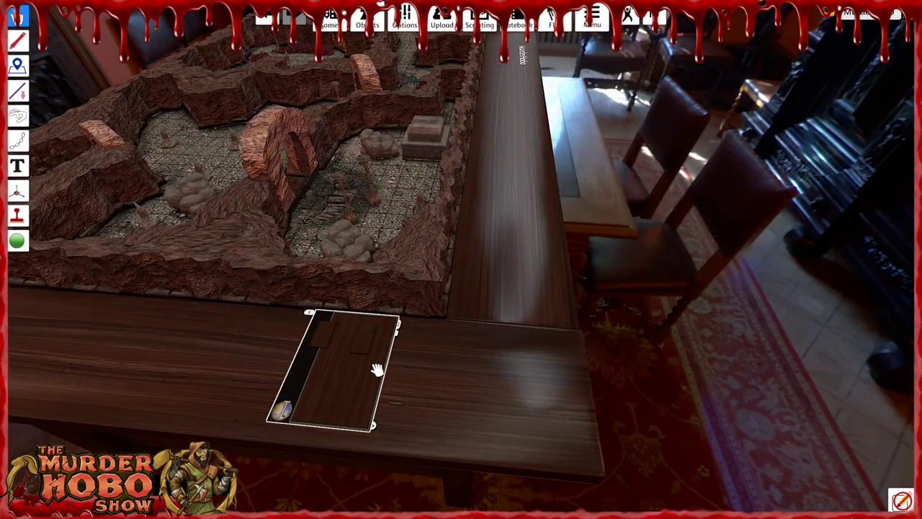
drag(382, 375, 546, 395)
key(q)
key(q)
key(q)
key(e)
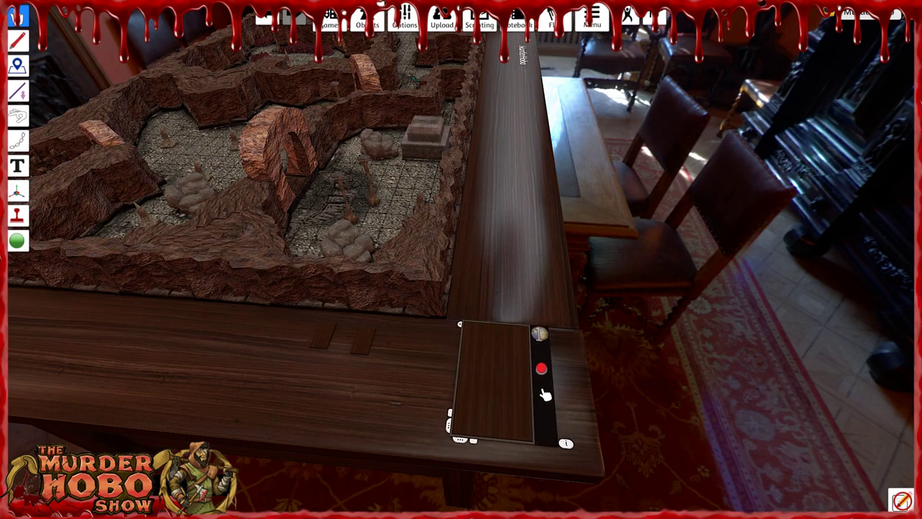
click(568, 445)
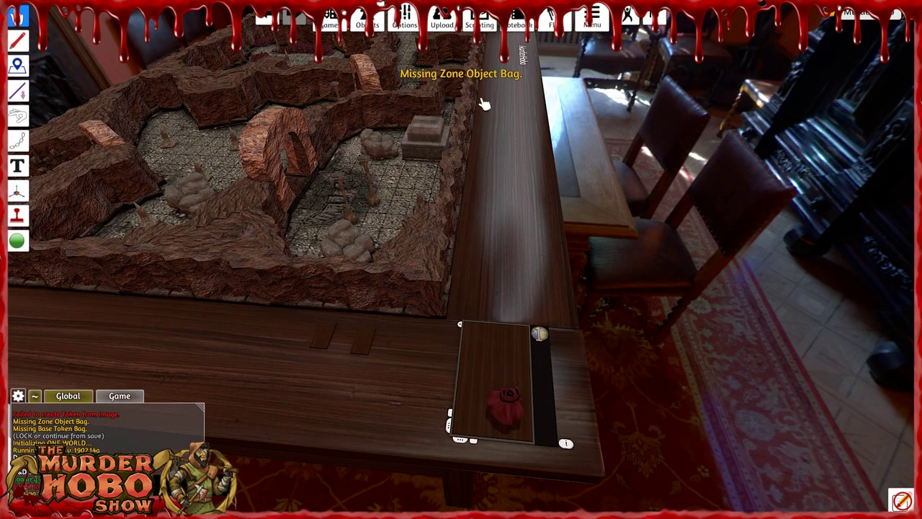
Name the red bag on the One World hub "test".
right_click(510, 414)
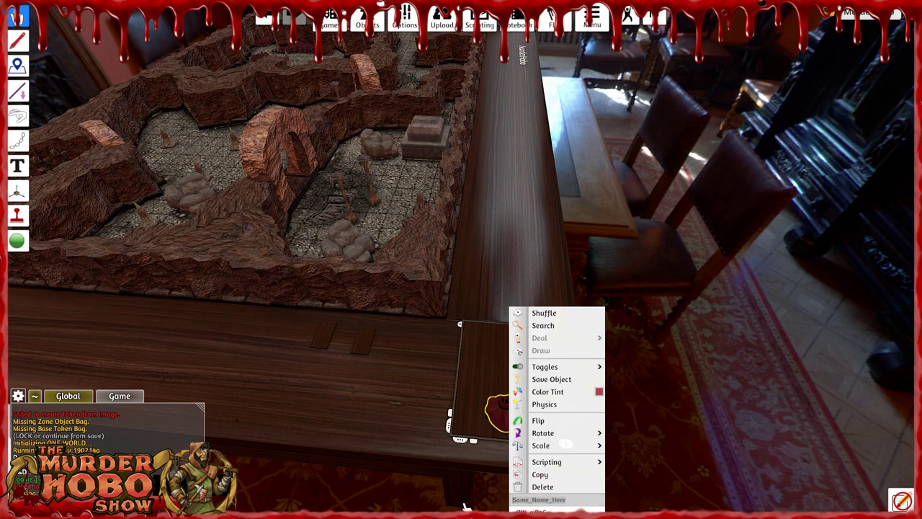
text(te)
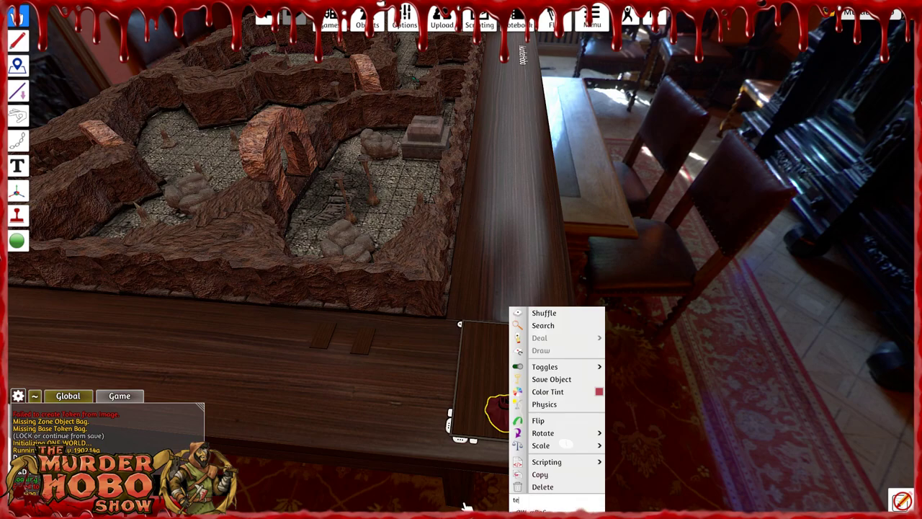
text(st)
click(348, 400)
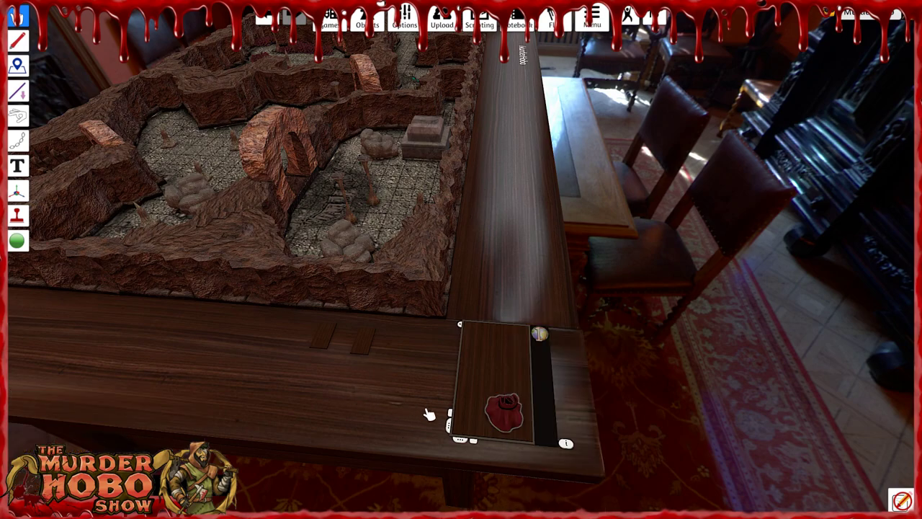
Continue the One World setup, name the second bag "test" and complete the hub's initialization.
click(567, 444)
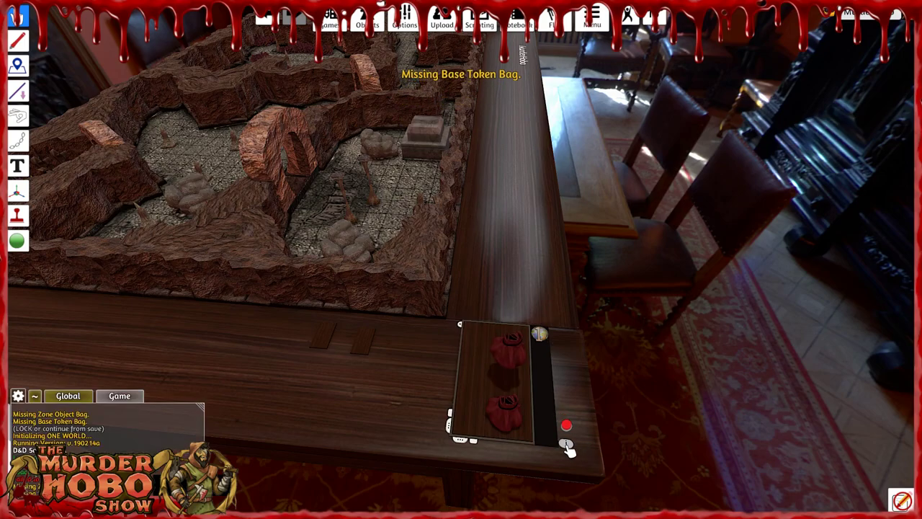
right_click(518, 368)
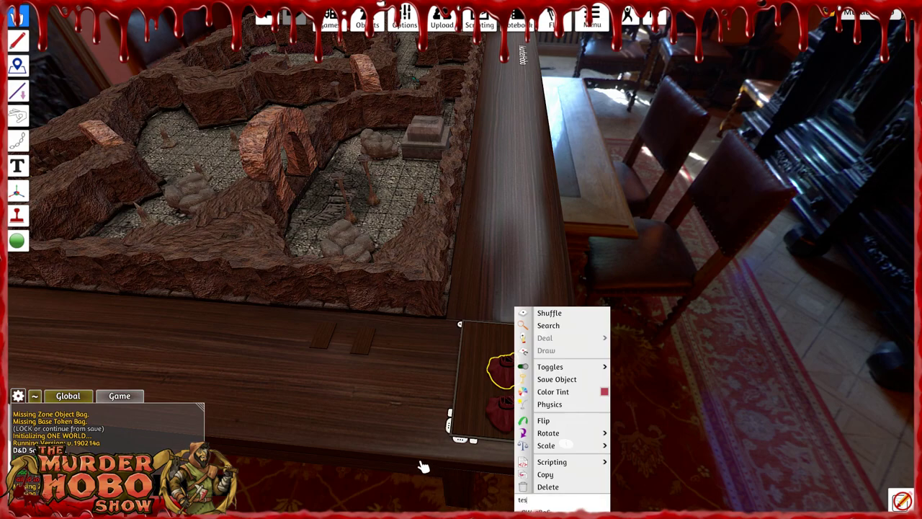
key(Return)
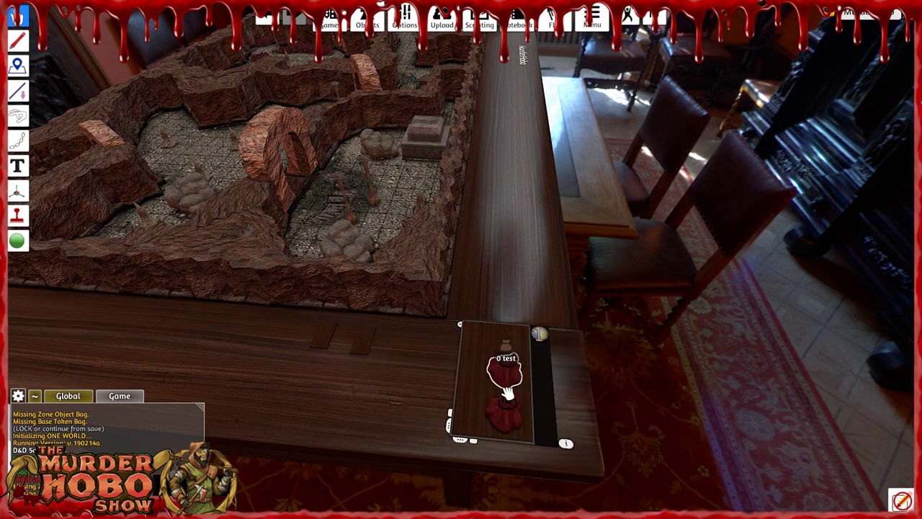
click(567, 444)
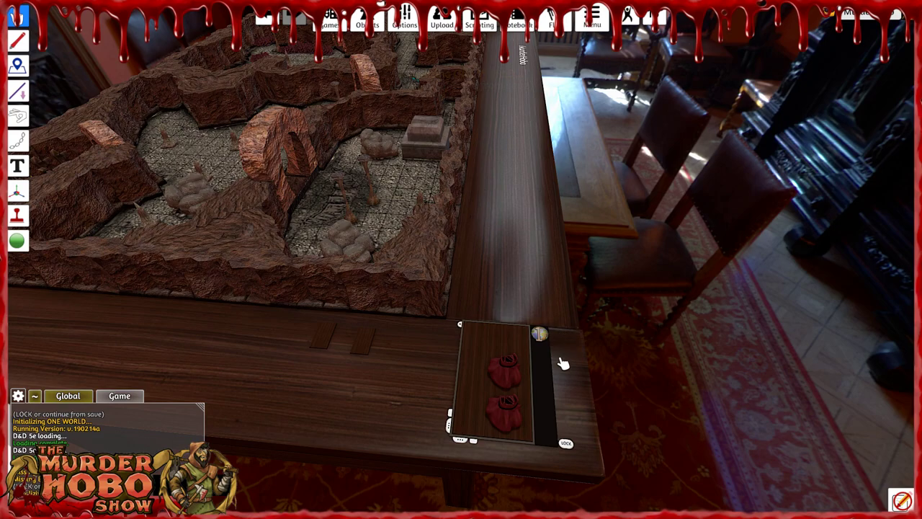
click(568, 445)
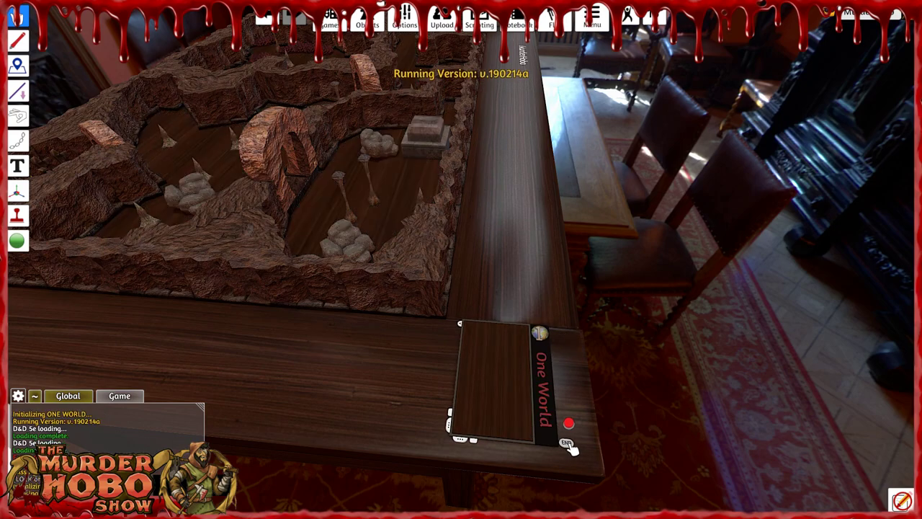
Examine the floor areas of the cave map from several angles and compare them with the One World hub.
drag(269, 327, 300, 353)
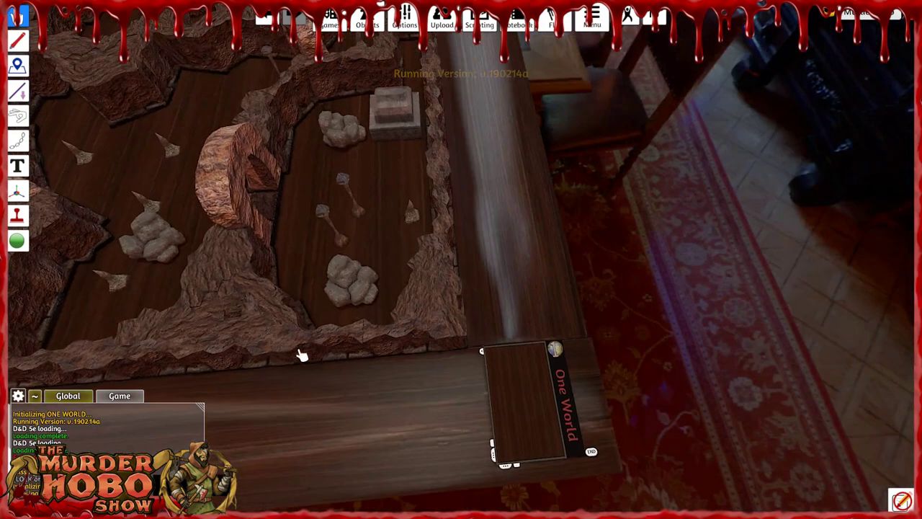
key(w)
key(a)
drag(384, 280, 457, 223)
key(d)
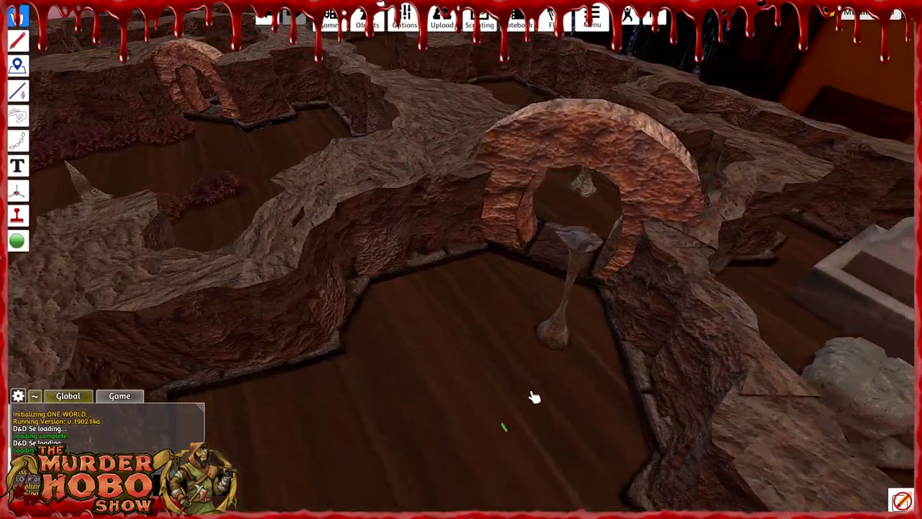
scroll(525, 400, up, 3)
key(s)
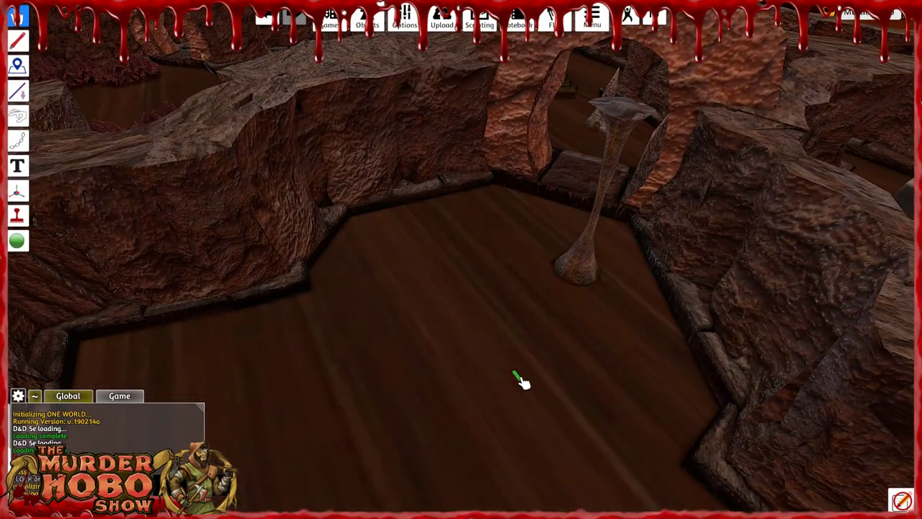
scroll(508, 400, down, 10)
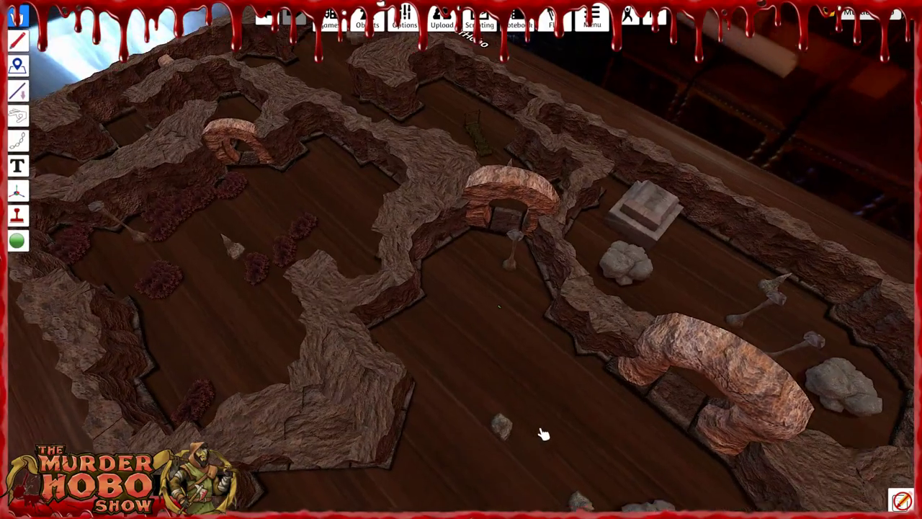
drag(544, 433, 554, 418)
scroll(537, 403, down, 3)
key(d)
drag(580, 386, 399, 345)
scroll(414, 325, up, 4)
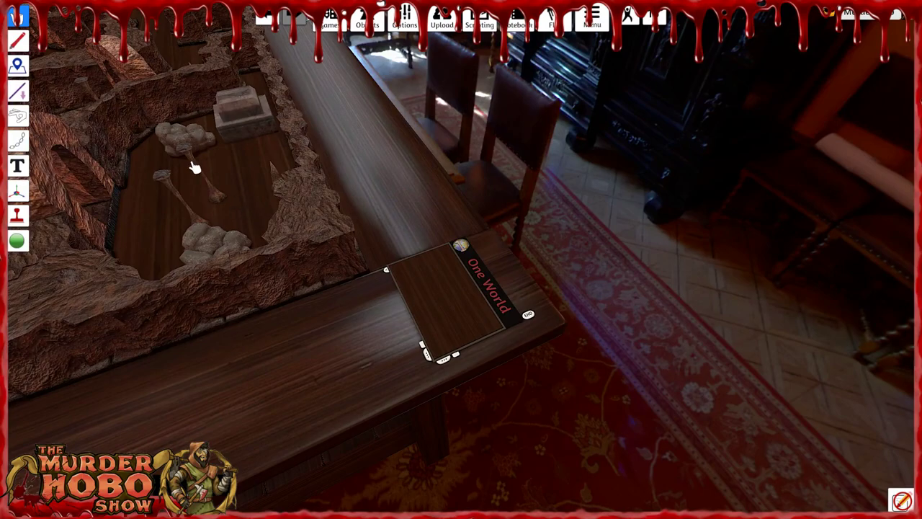
key(a)
key(w)
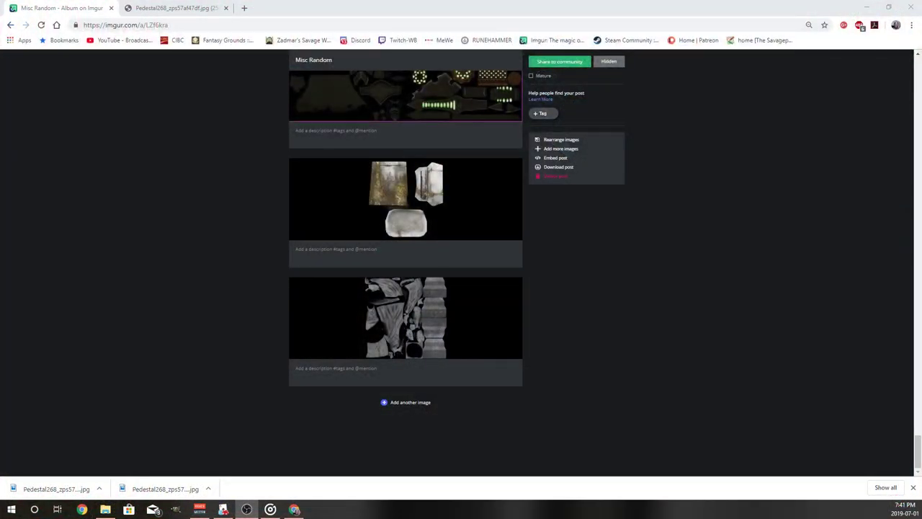
Switch to File Explorer and open the Documents > My Games > Tabletop Simulator > Mods > Images folder.
key(alt+Tab)
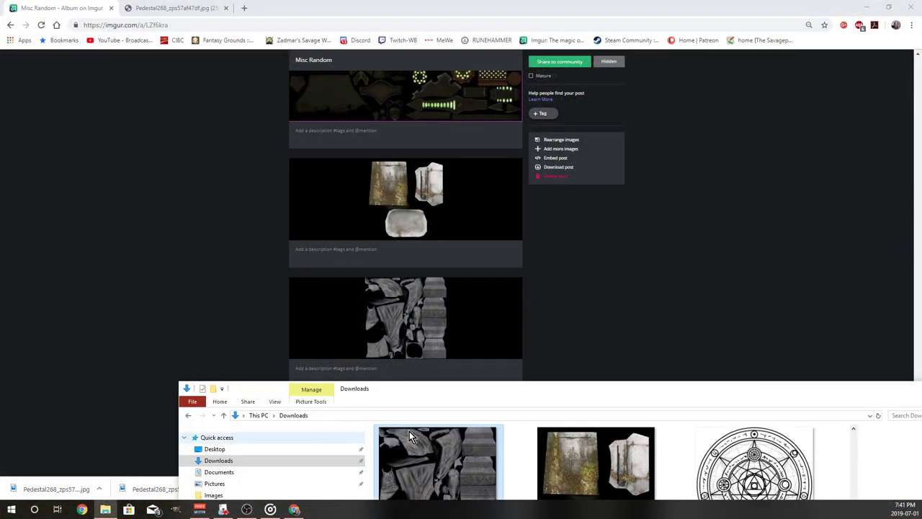
drag(483, 394, 356, 25)
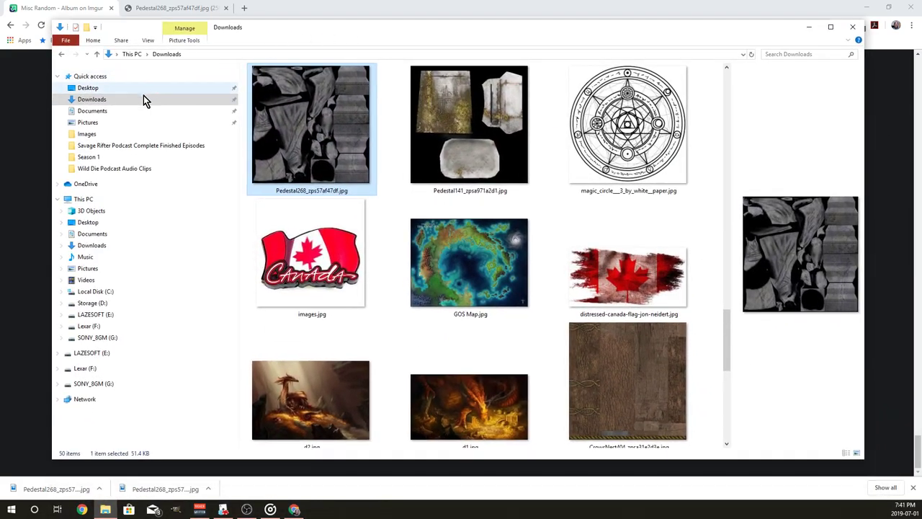
click(93, 110)
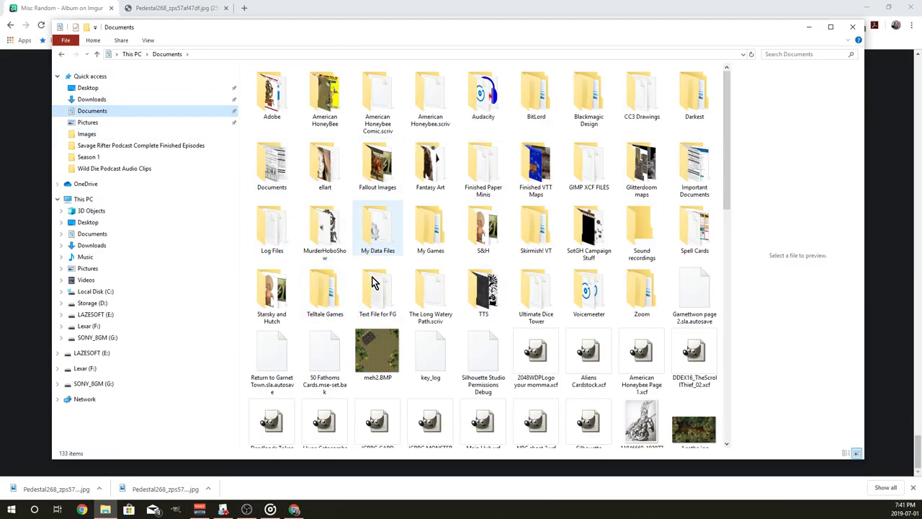
double_click(430, 229)
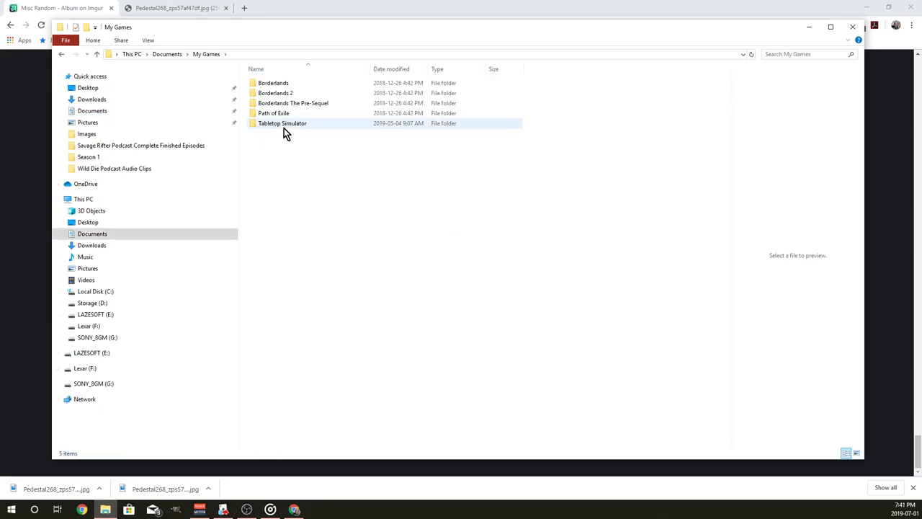
double_click(283, 127)
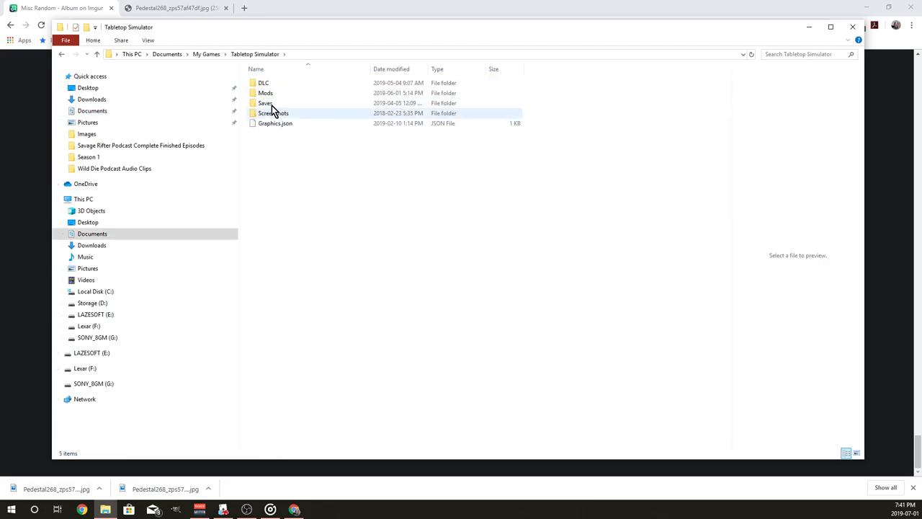
click(271, 92)
double_click(272, 92)
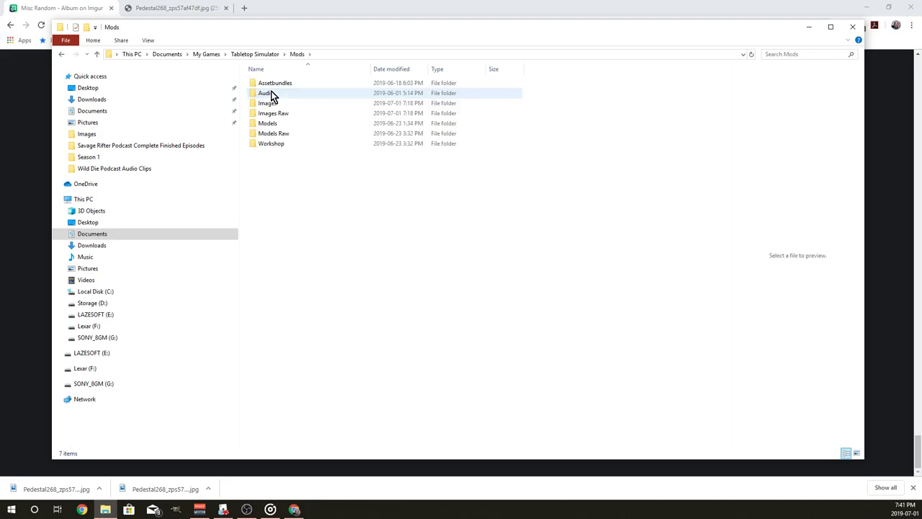
double_click(273, 105)
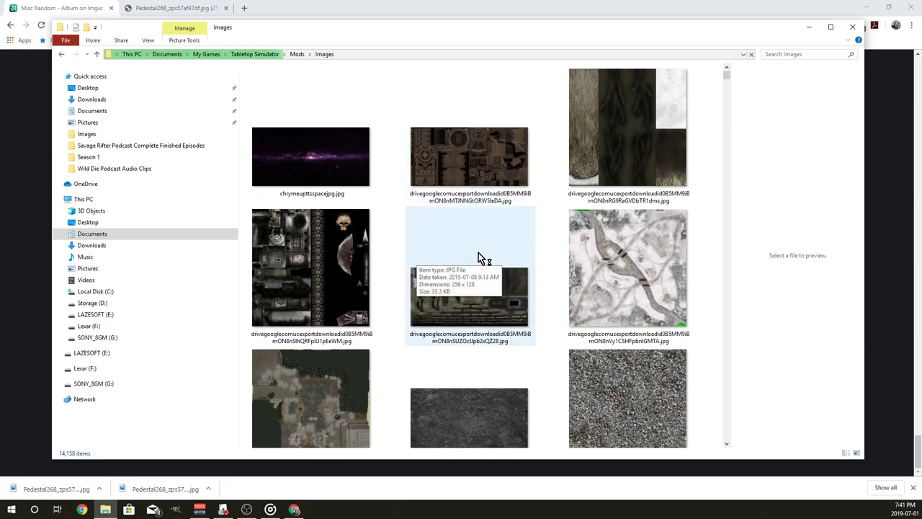
Sort the files in the Images folder by date.
click(148, 41)
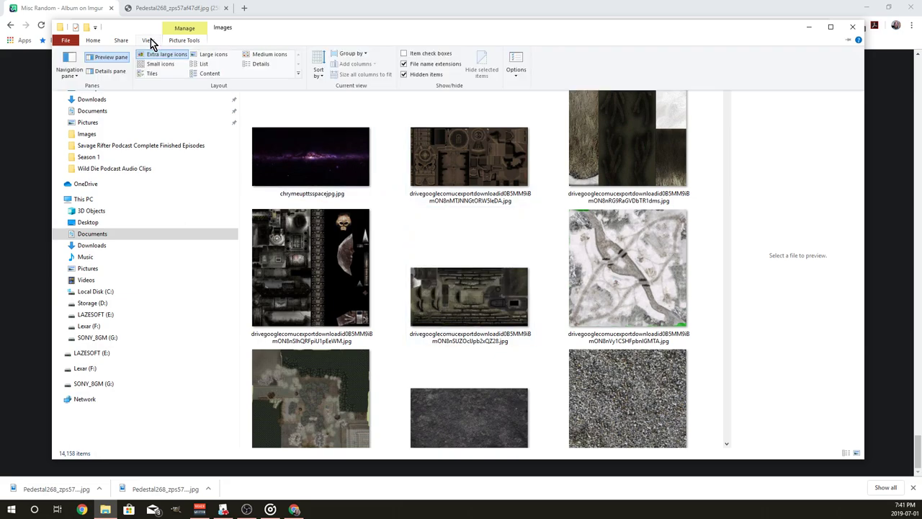
click(324, 70)
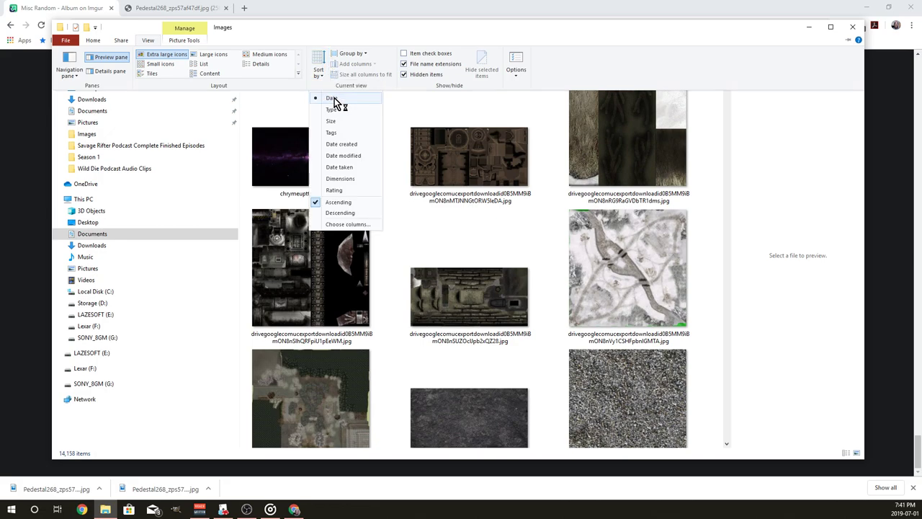
click(333, 98)
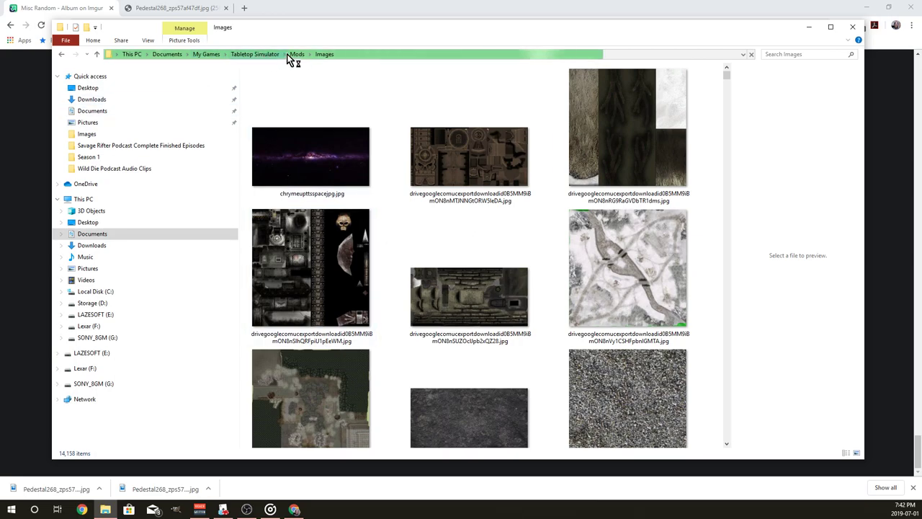
Look through the thumbnails in the Images folder for the cave map image.
scroll(425, 296, down, 10)
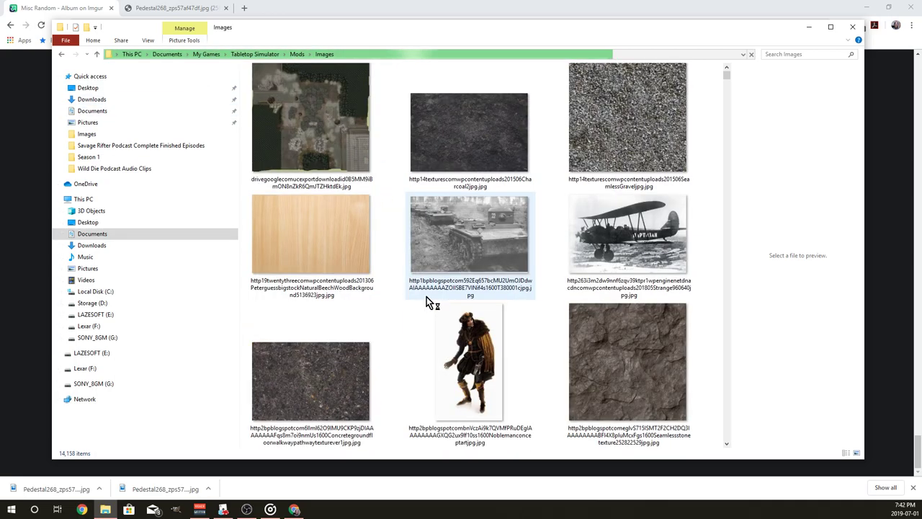
scroll(426, 301, down, 10)
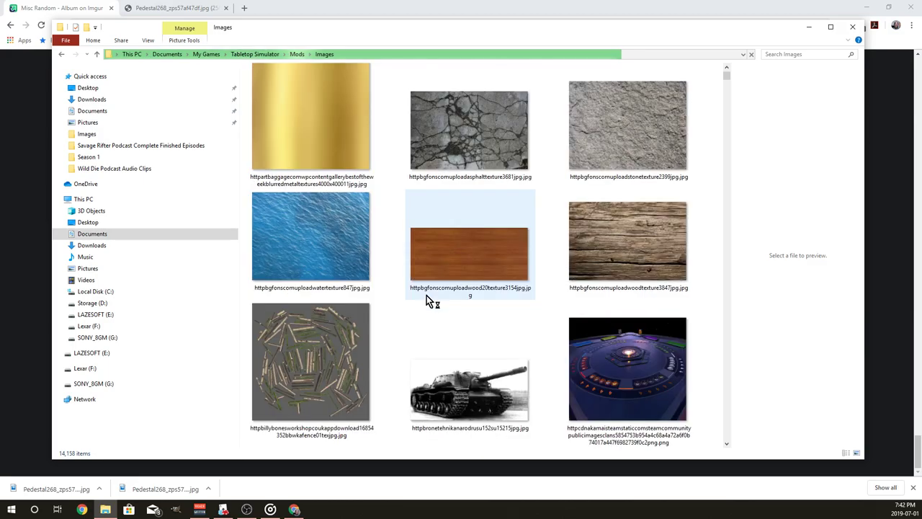
scroll(426, 301, down, 10)
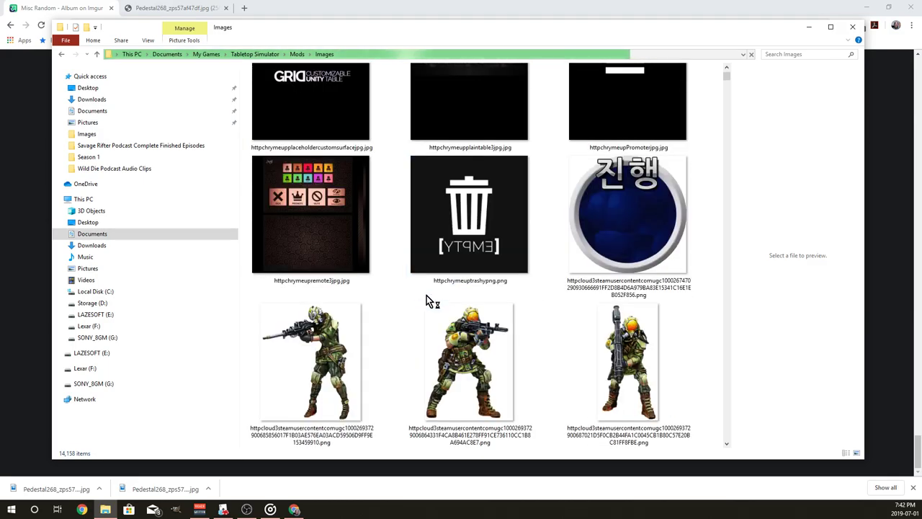
scroll(426, 301, down, 5)
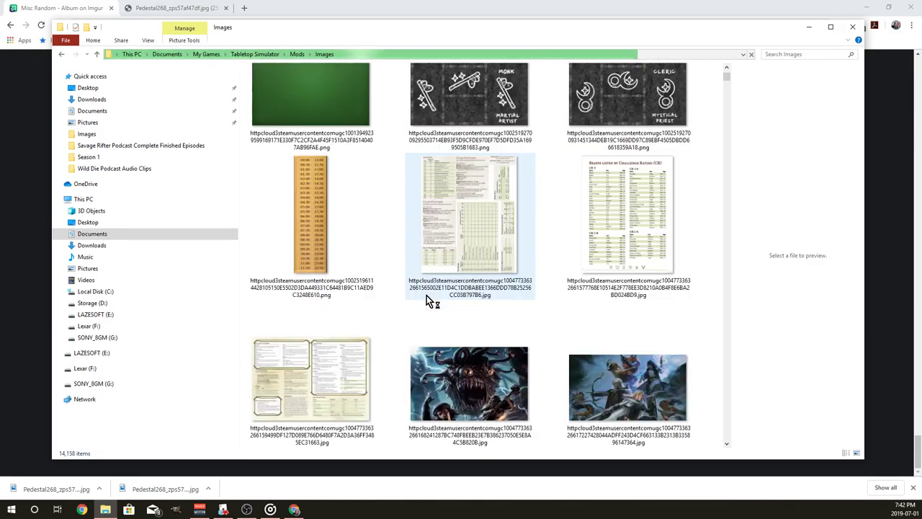
scroll(427, 299, down, 10)
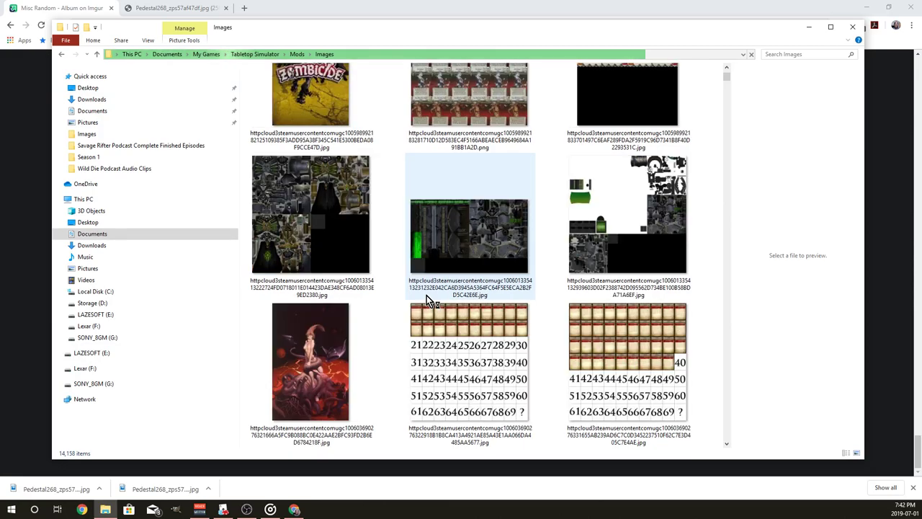
scroll(425, 297, down, 10)
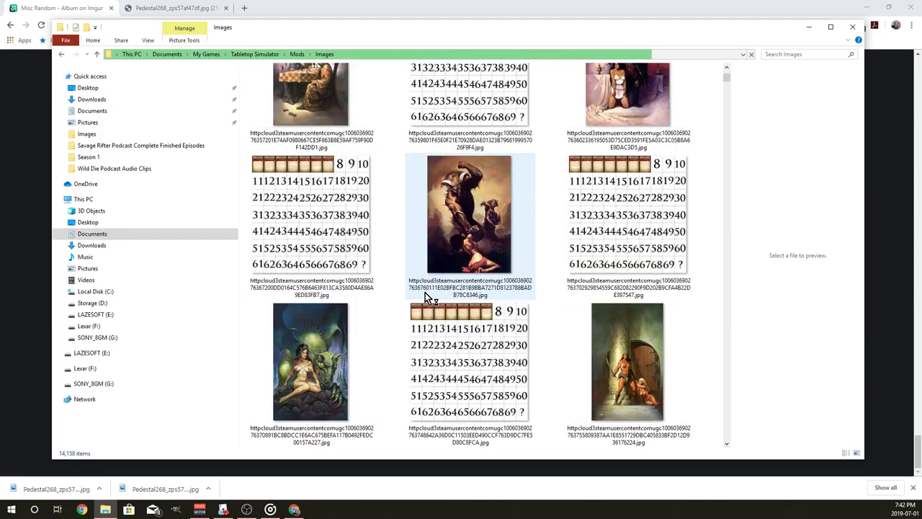
scroll(425, 297, down, 10)
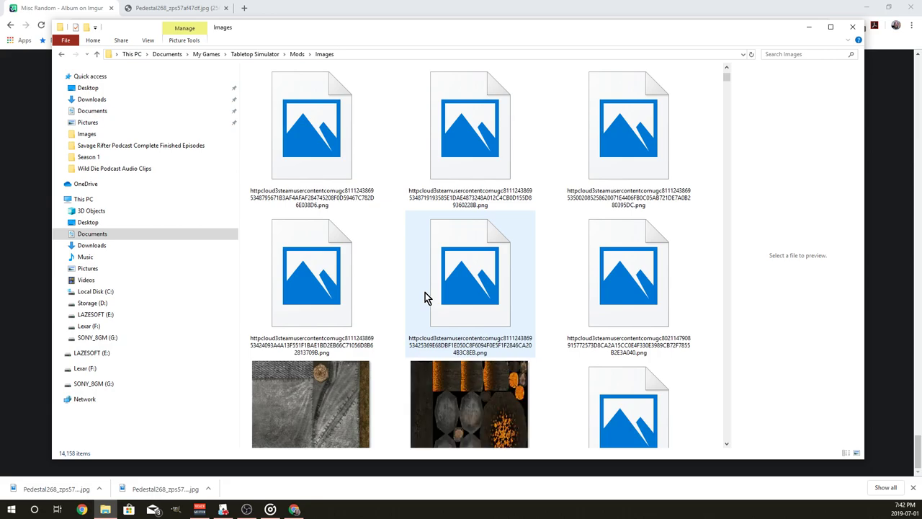
scroll(425, 297, down, 3)
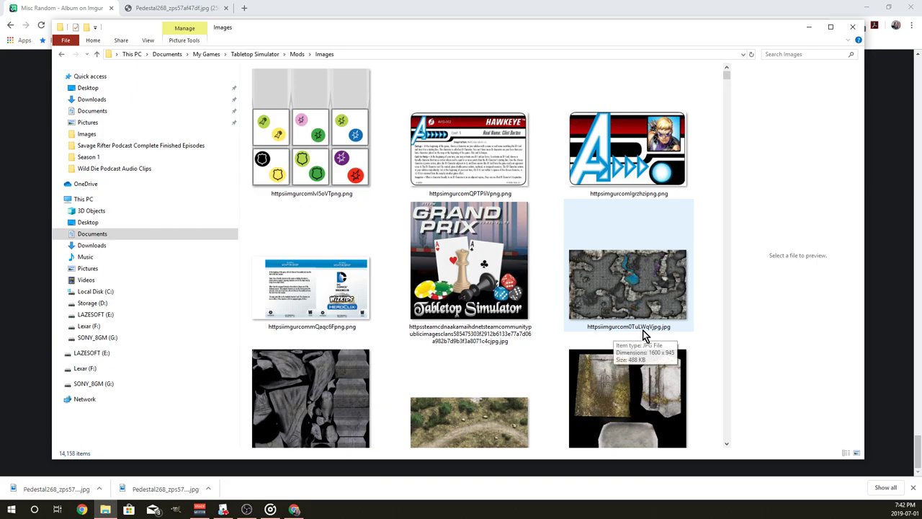
Open the cave map image from the Images folder in GNU Image Manipulation Program.
click(616, 274)
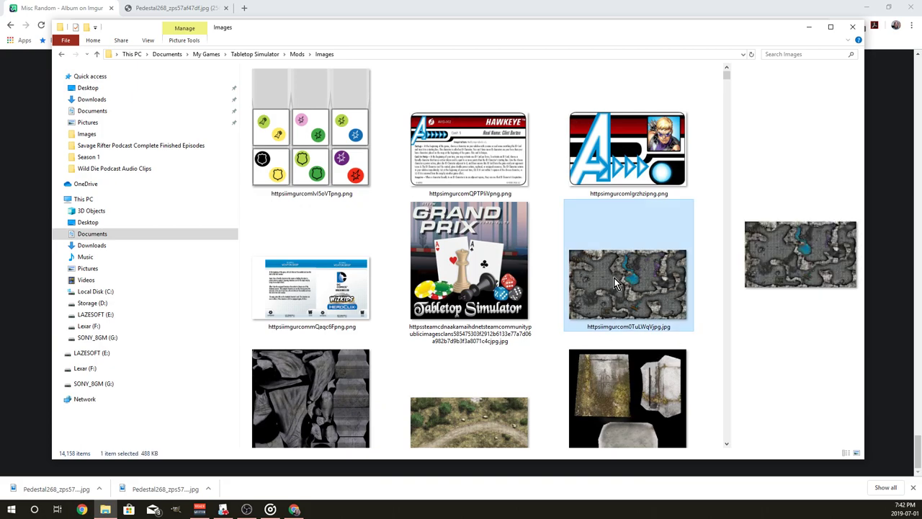
right_click(614, 279)
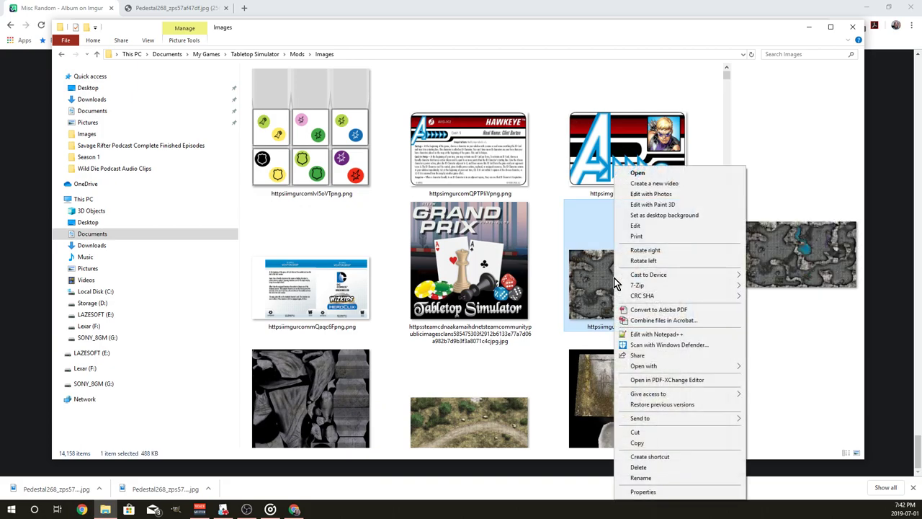
mouse_move(648, 366)
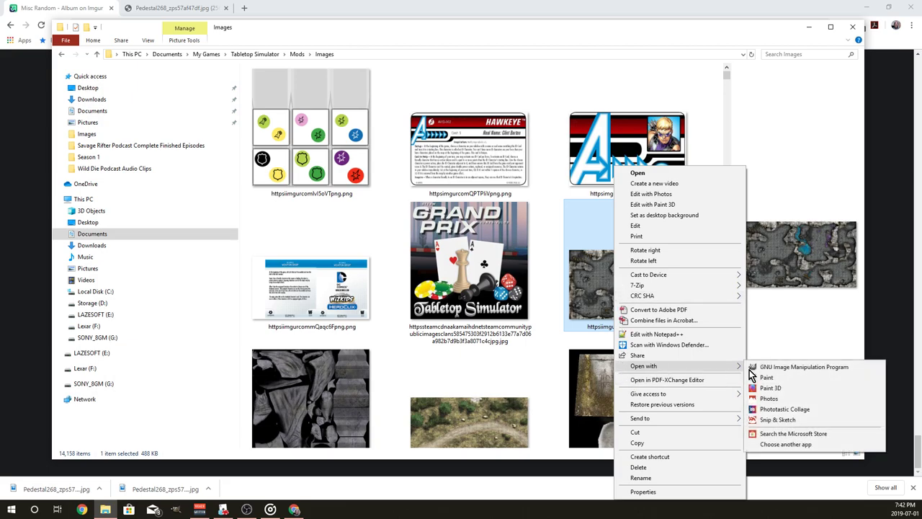
click(778, 368)
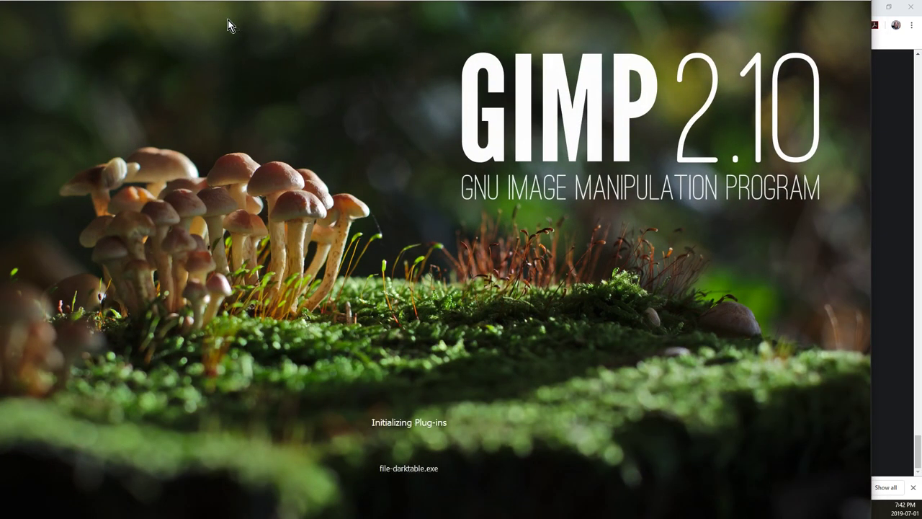
click(268, 88)
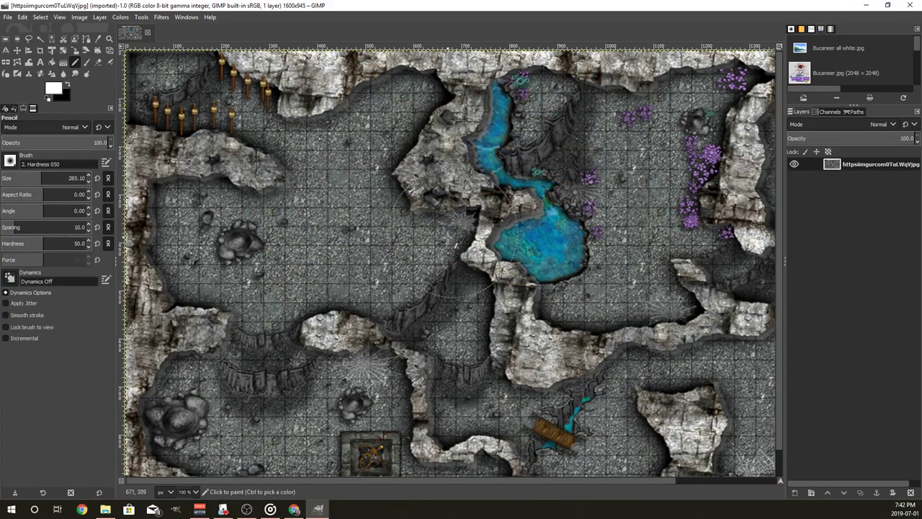
Check the cave map's pixel dimensions in the Scale Image dialog without changing them, and close GIMP.
scroll(445, 240, down, 2)
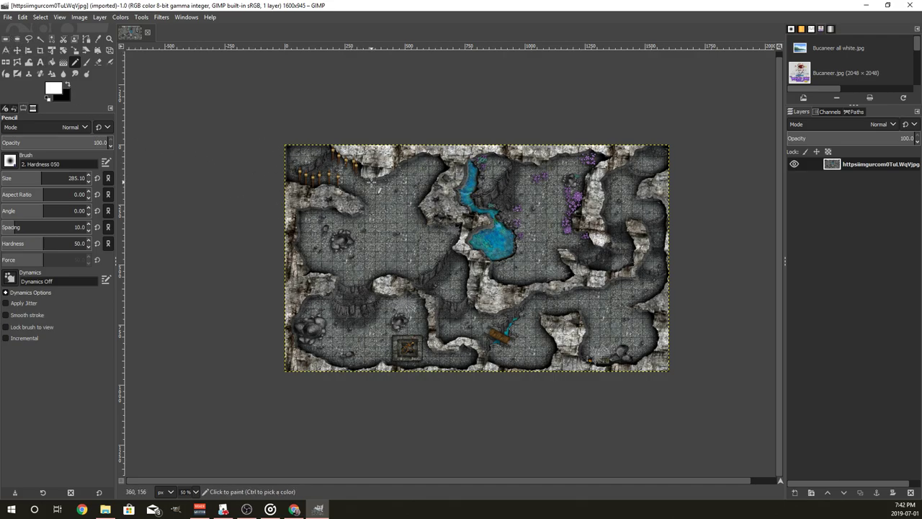
click(79, 17)
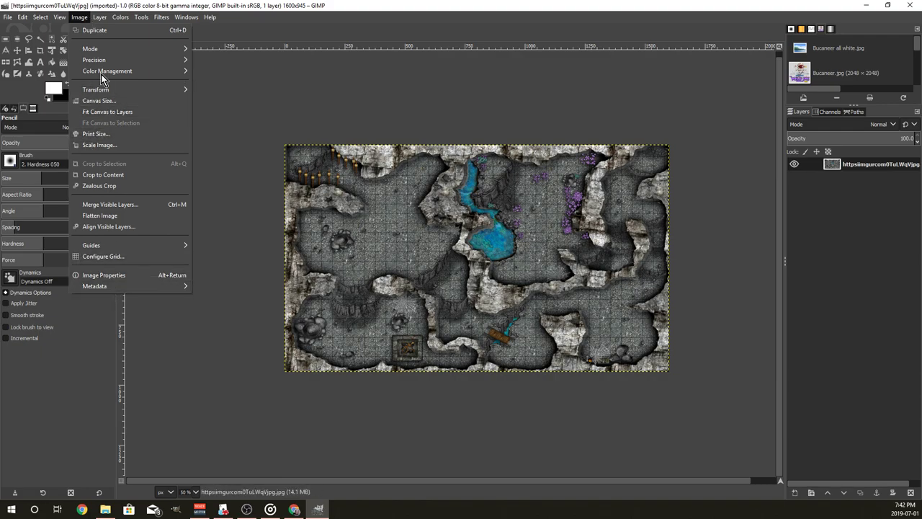
click(99, 145)
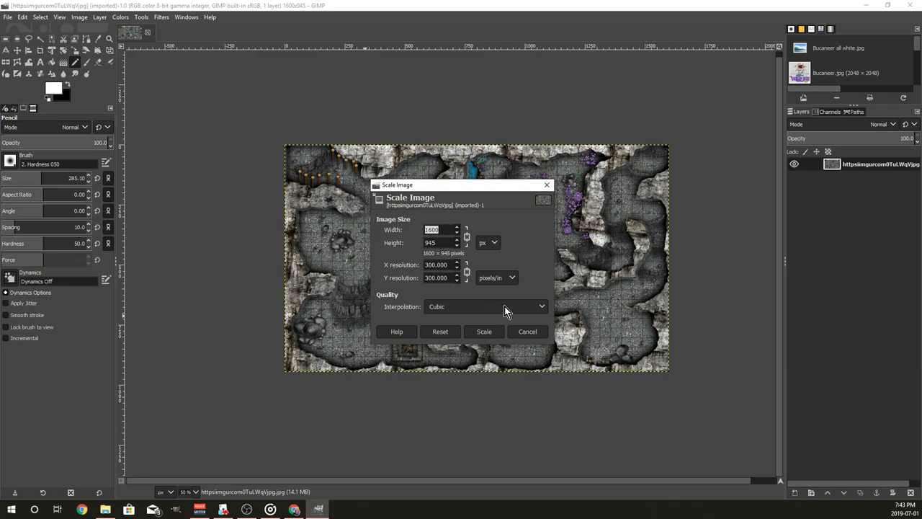
click(484, 332)
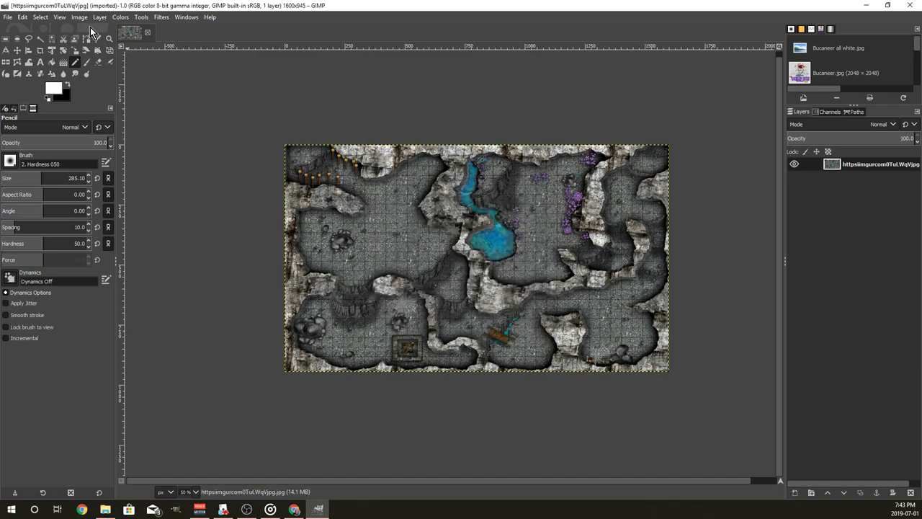
click(911, 8)
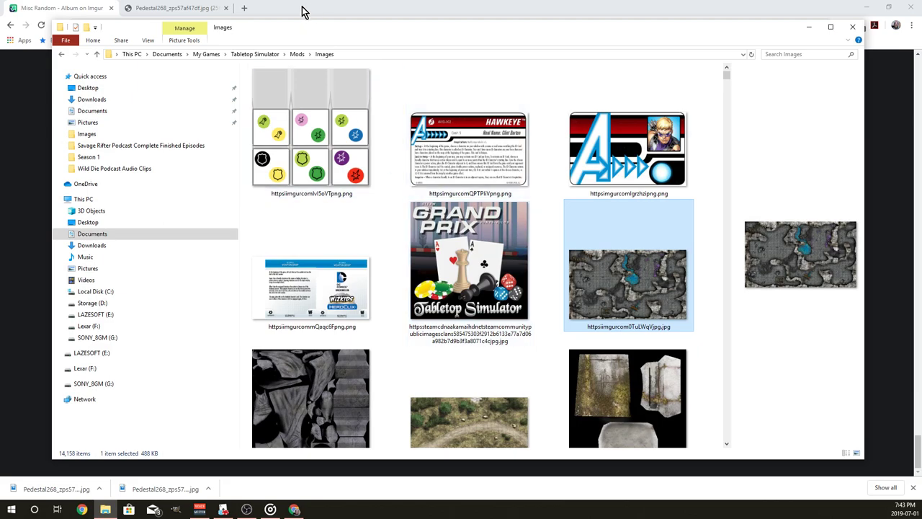
Open the Downloads folder and look through it for the cave map image.
click(101, 100)
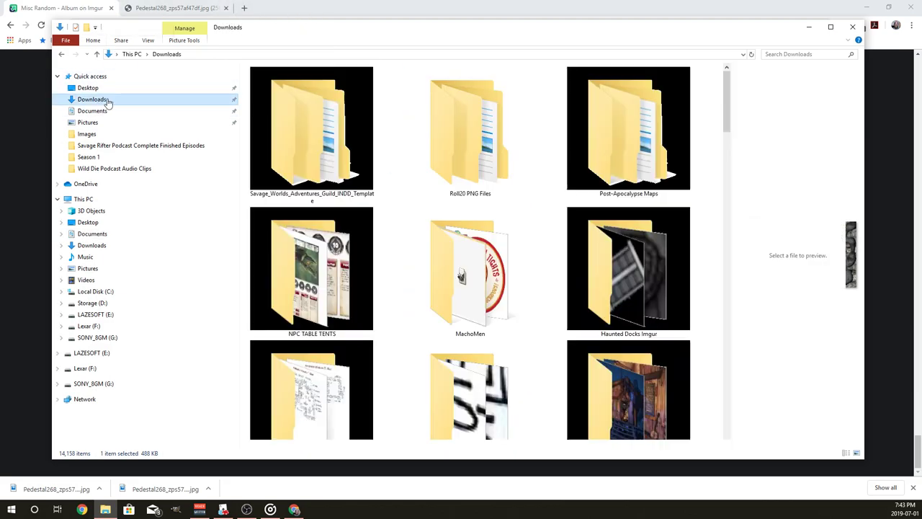
scroll(425, 242, down, 10)
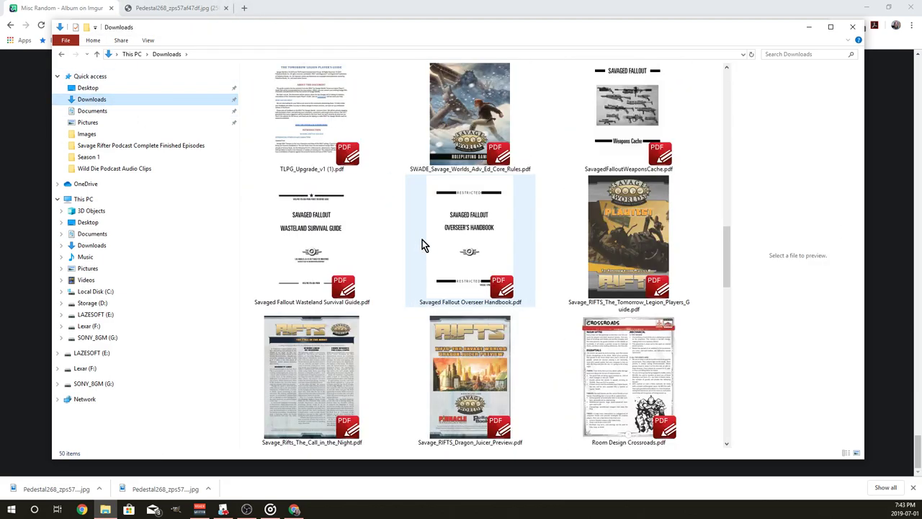
scroll(399, 227, down, 5)
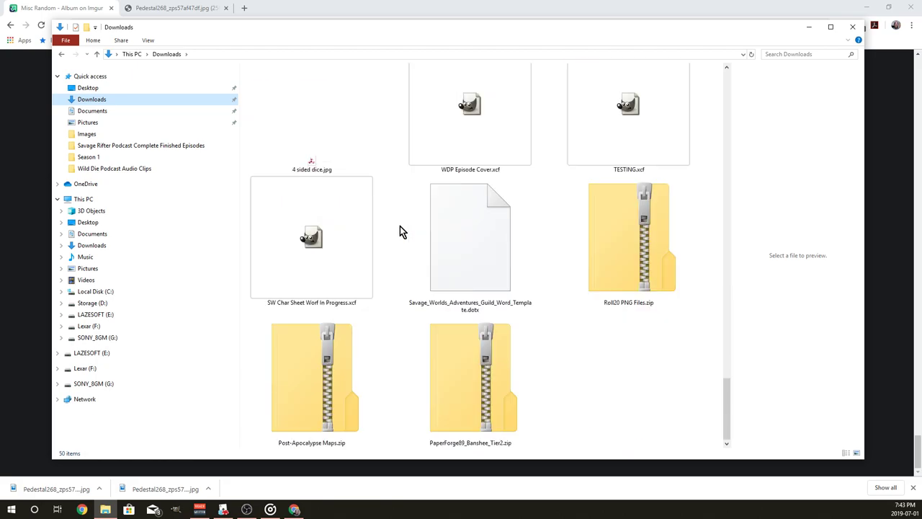
scroll(400, 227, up, 3)
scroll(400, 230, up, 4)
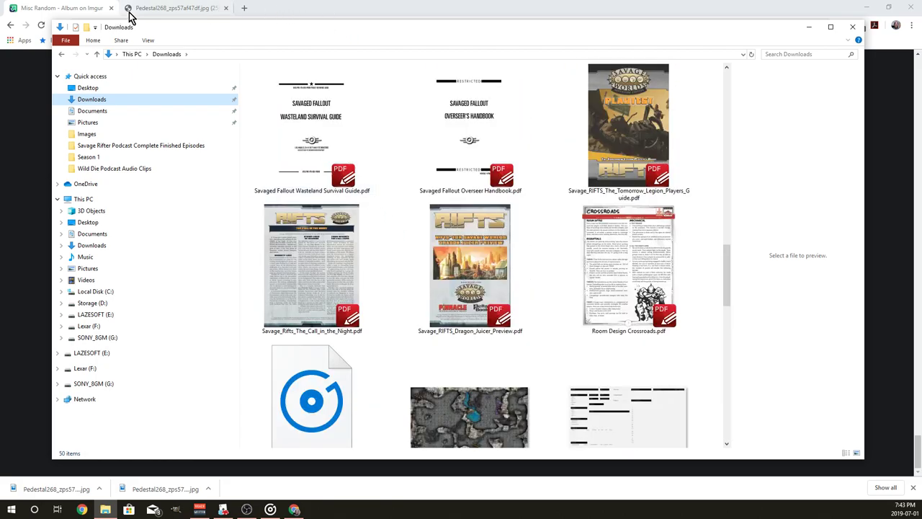
Switch to the browser, open the Imgur album Tabletop Simulator 1600x945 Maps and find the cave map at its end.
click(61, 9)
scroll(284, 178, up, 4)
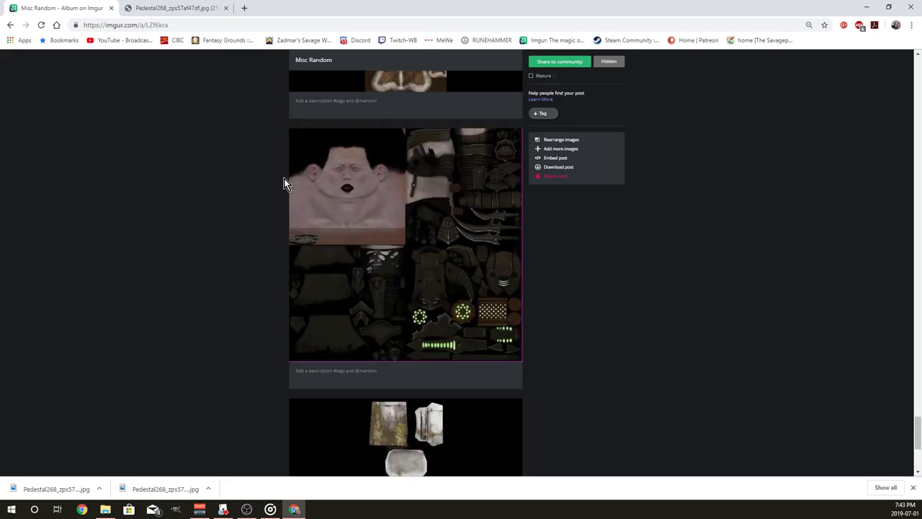
click(542, 41)
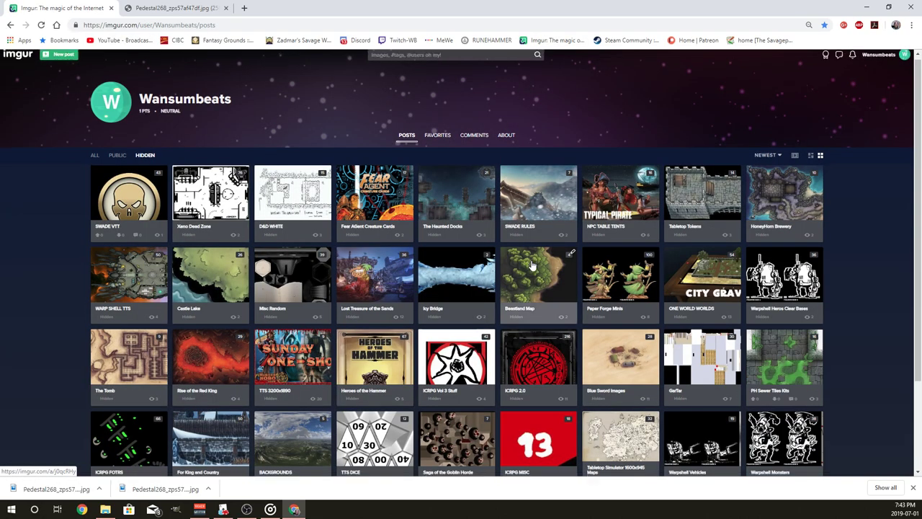
scroll(533, 266, down, 1)
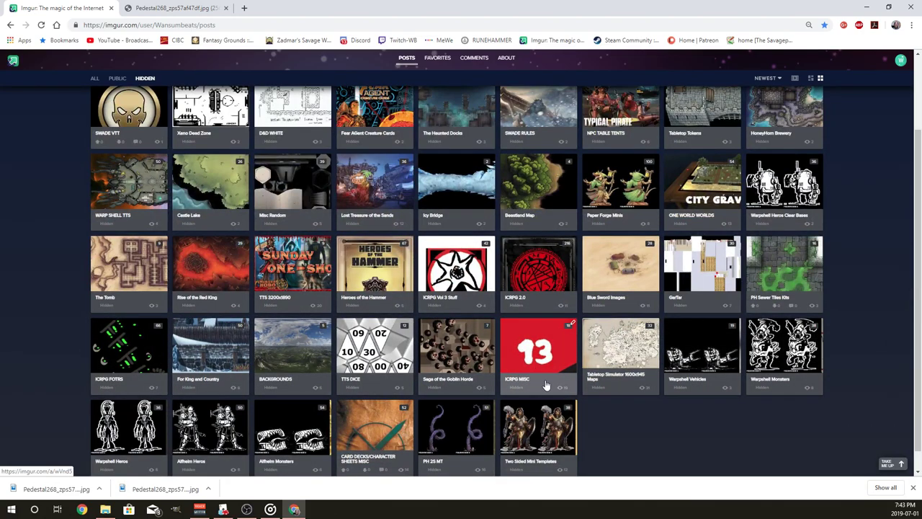
click(607, 360)
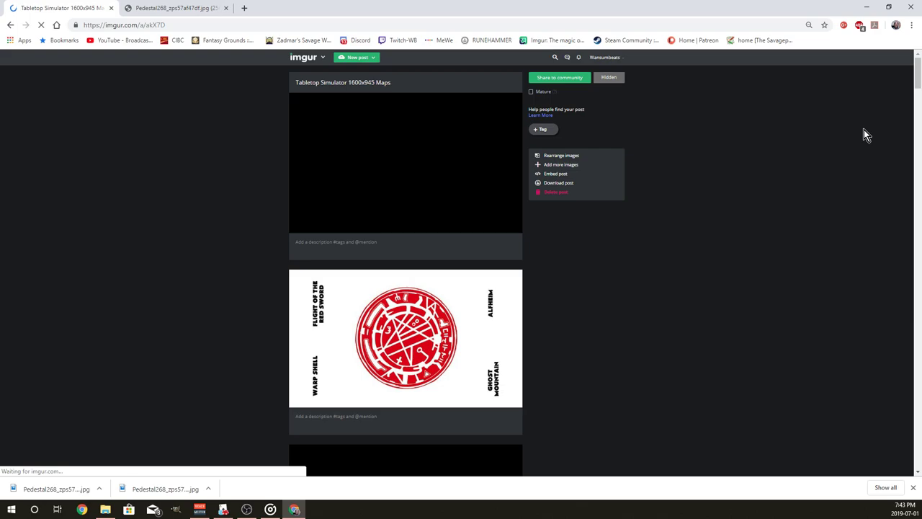
drag(918, 77, 899, 471)
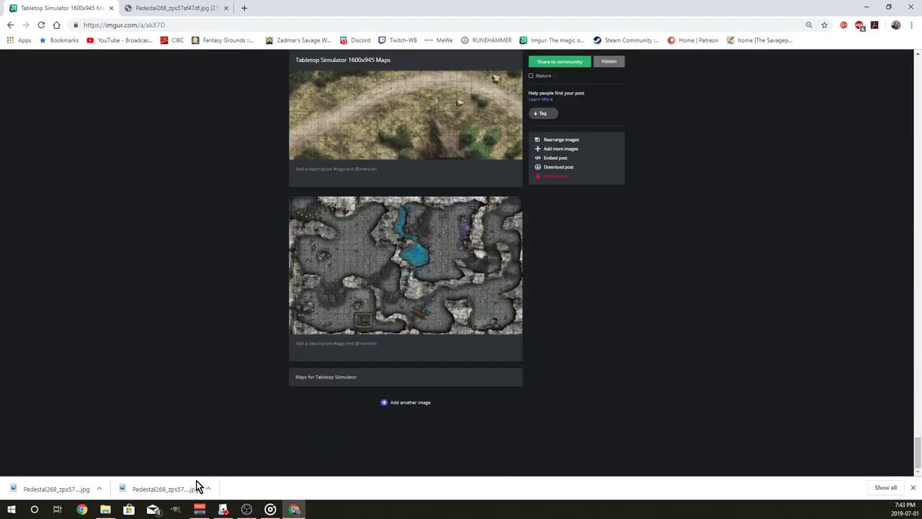
Locate yikes.jpg in the Downloads folder in File Explorer and move that window clear of the Imgur album.
click(105, 509)
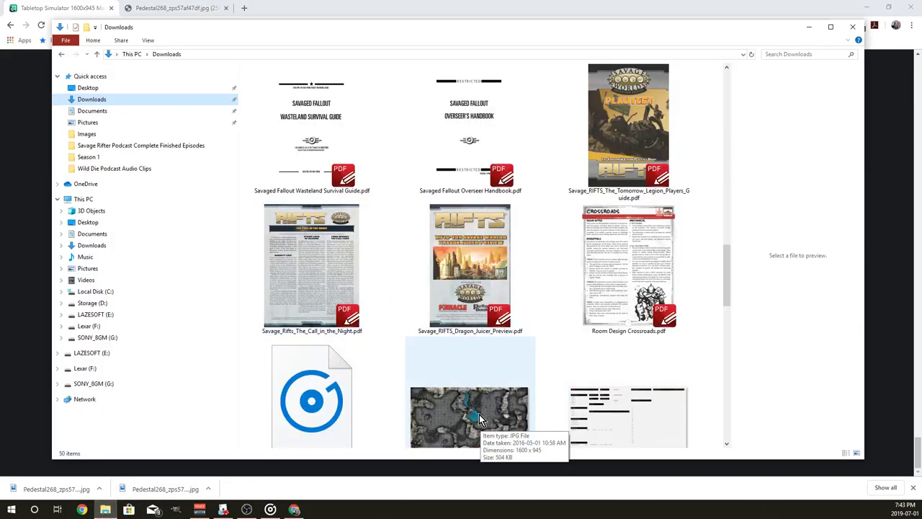
scroll(479, 419, down, 4)
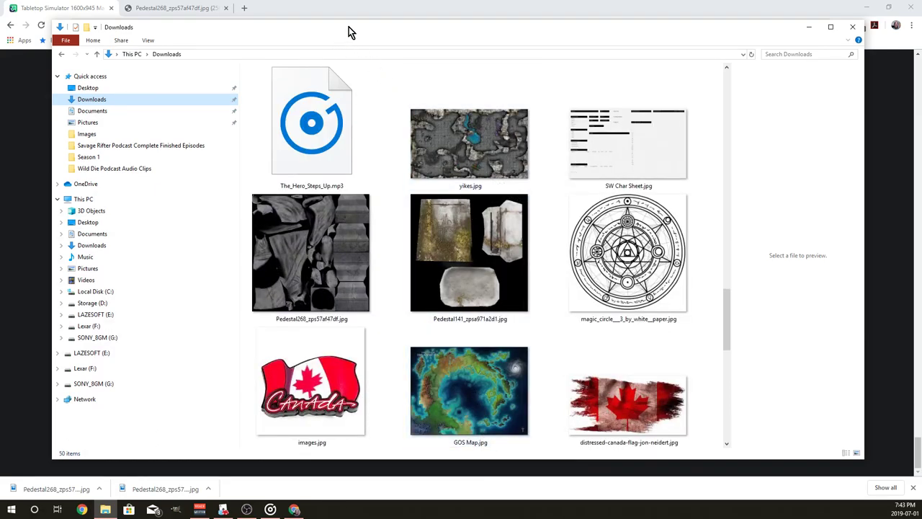
drag(348, 26, 168, 246)
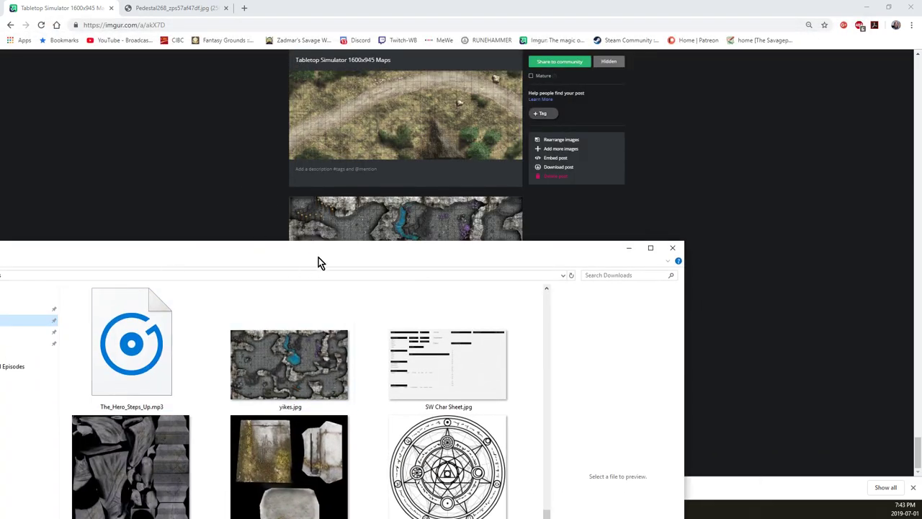
drag(308, 249, 0, 130)
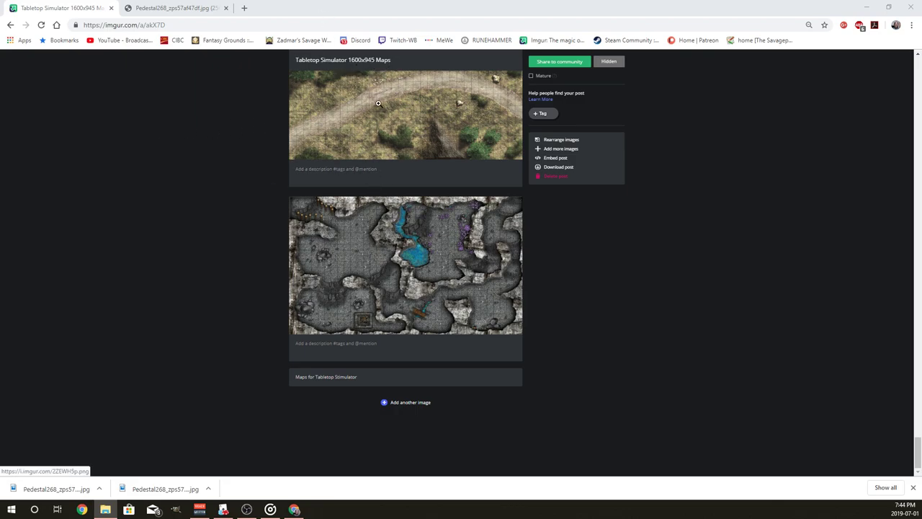
Copy the image address of the cave map in the Imgur album.
mouse_move(376, 253)
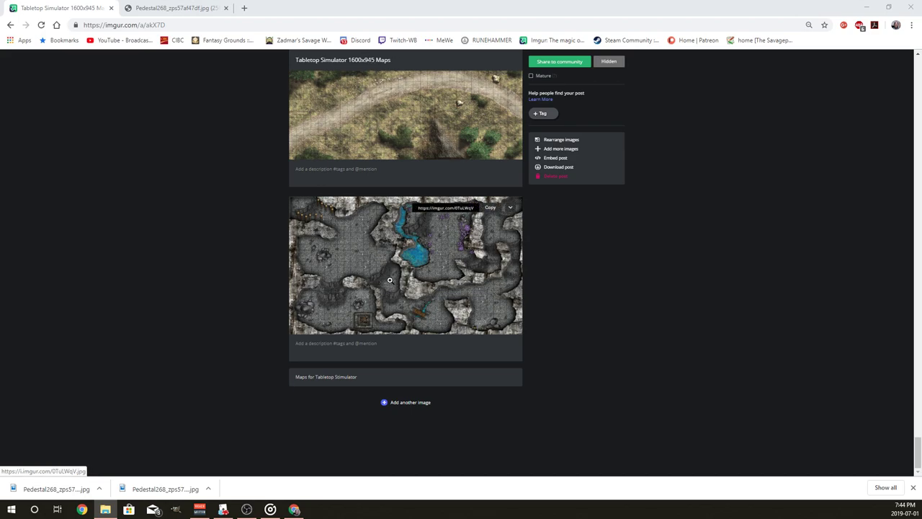
right_click(408, 259)
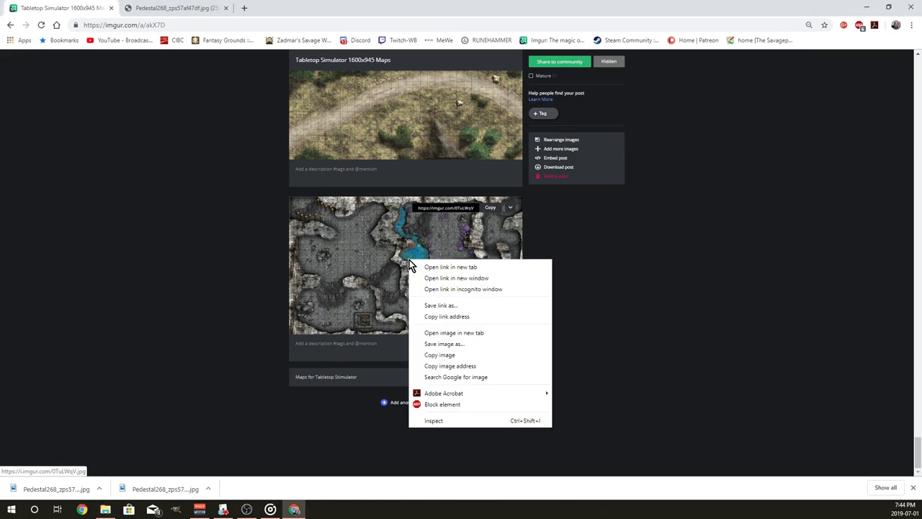
click(448, 367)
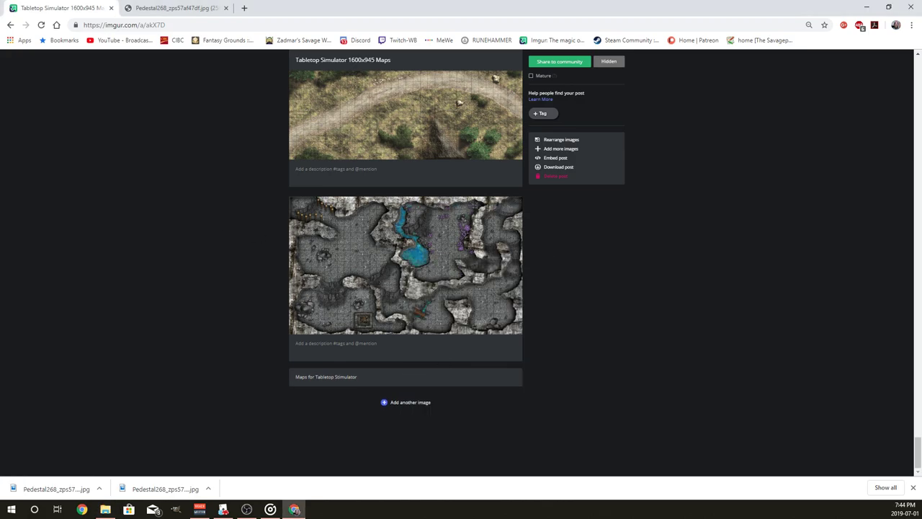
Switch to Tabletop Simulator and create a new zone token from the One World hub.
key(alt+Tab)
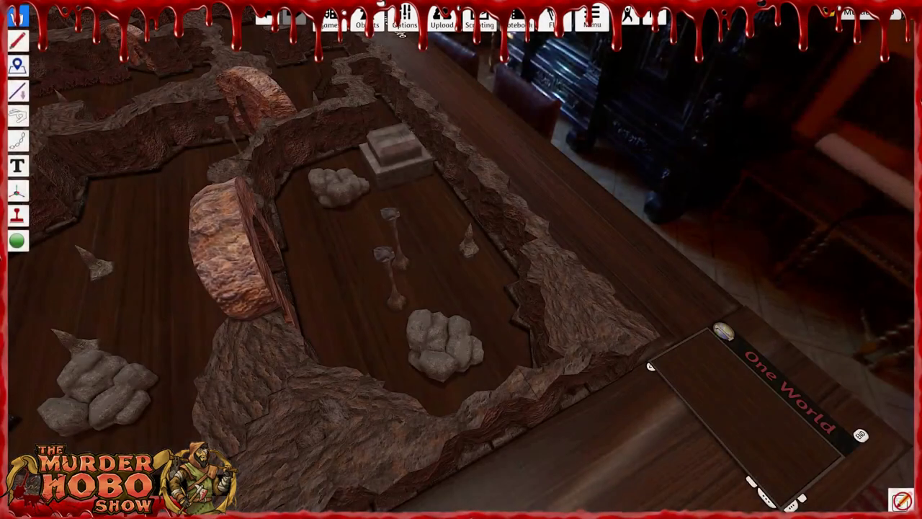
drag(626, 262, 490, 382)
key(s)
scroll(430, 363, up, 2)
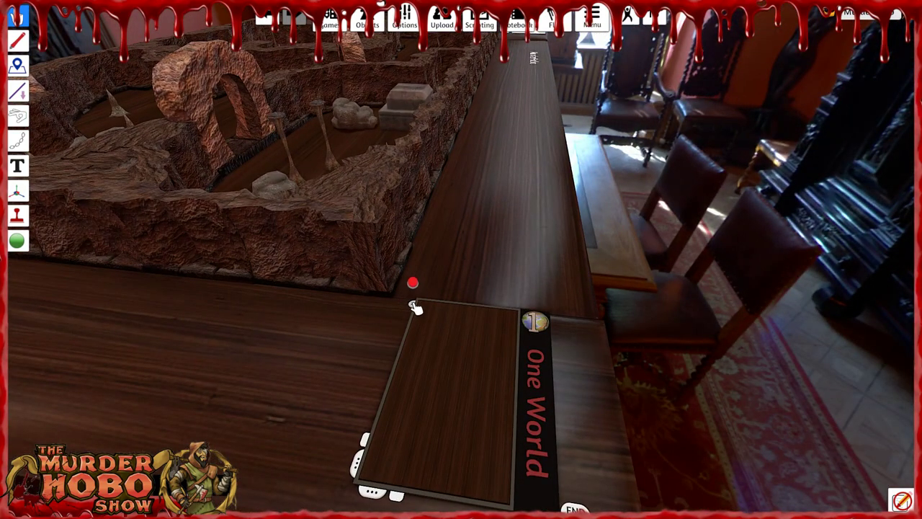
click(414, 306)
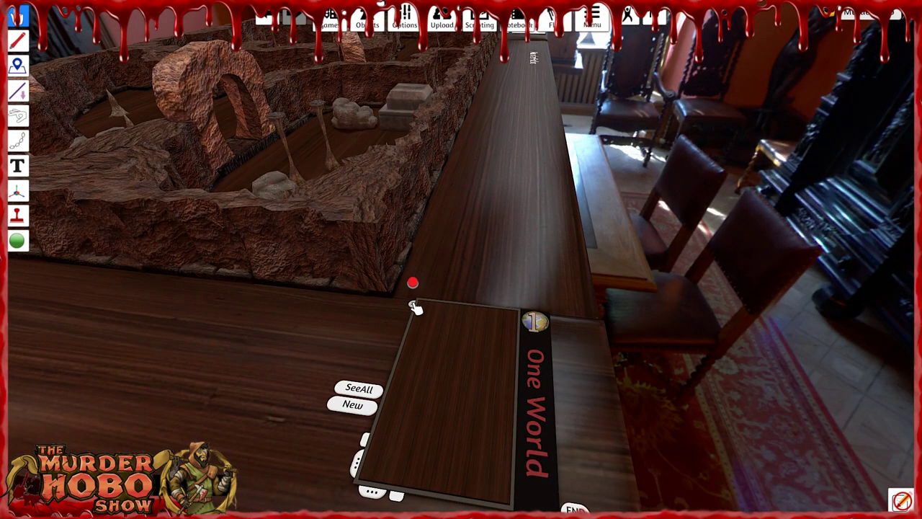
click(352, 407)
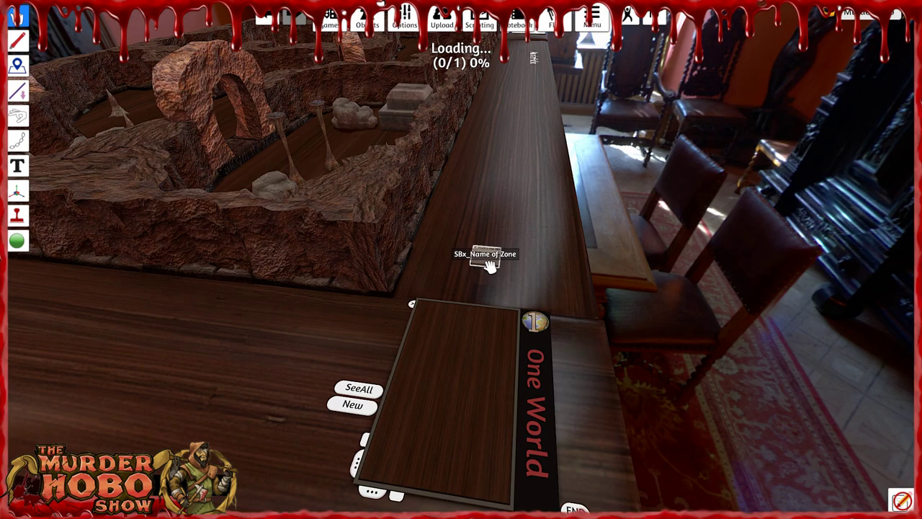
Rename the new zone token SBx_DND 008, keeping its SBx_ prefix.
right_click(488, 265)
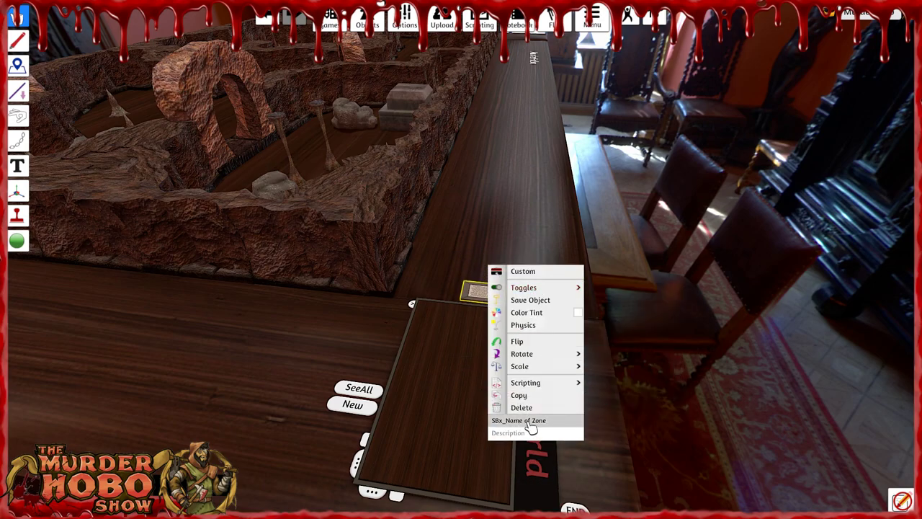
drag(508, 420, 564, 419)
key(BackSpace)
click(531, 272)
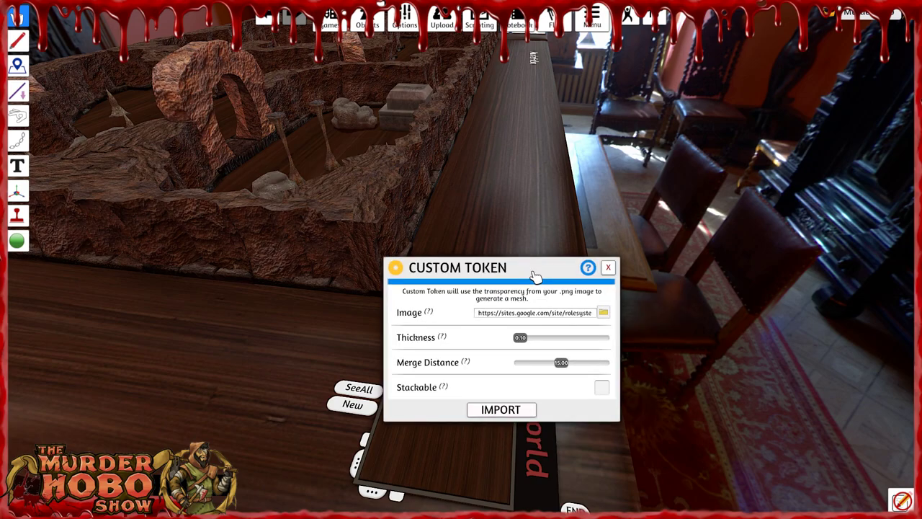
click(508, 315)
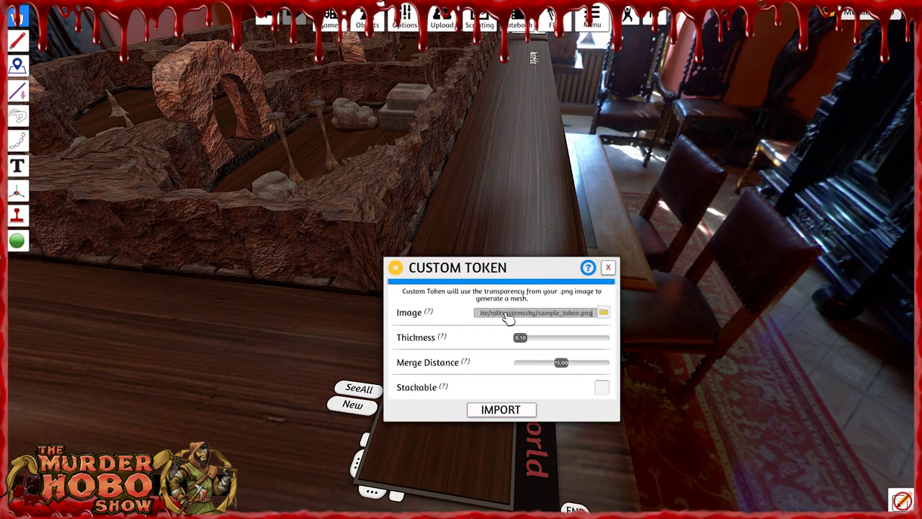
key(ctrl+v)
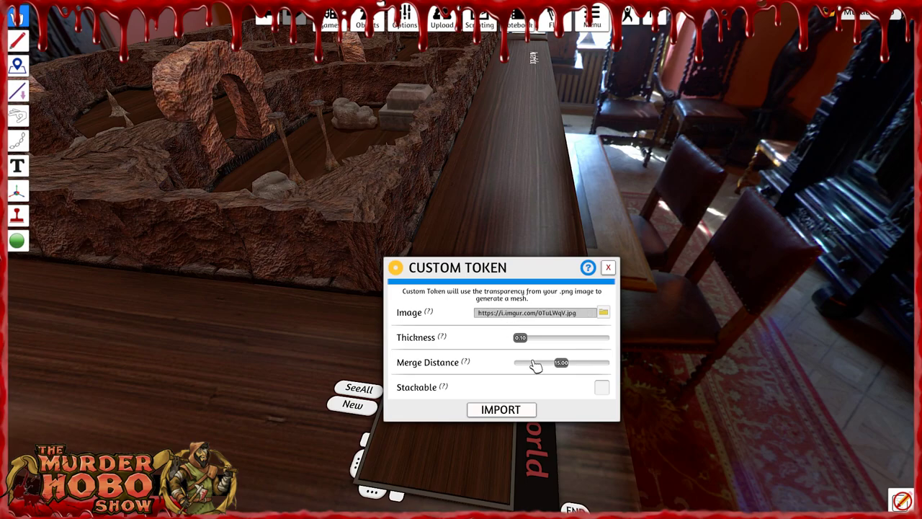
click(501, 409)
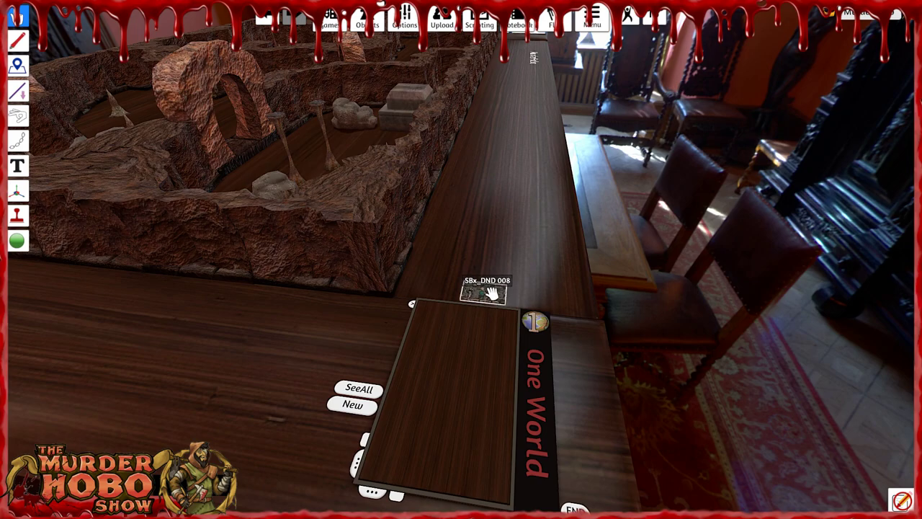
Place the SBx_DND 008 zone token on the One World hub, load its map onto the table and compare it with the cave walls.
drag(489, 298, 476, 376)
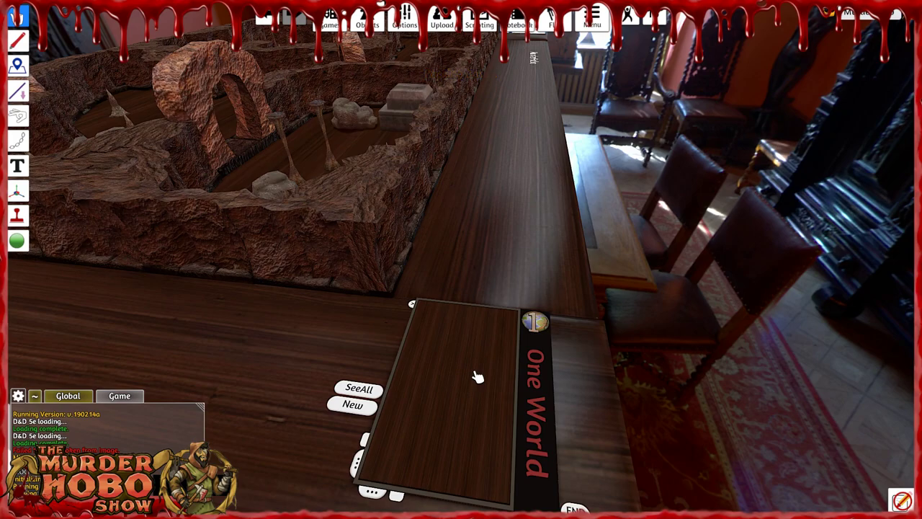
click(530, 321)
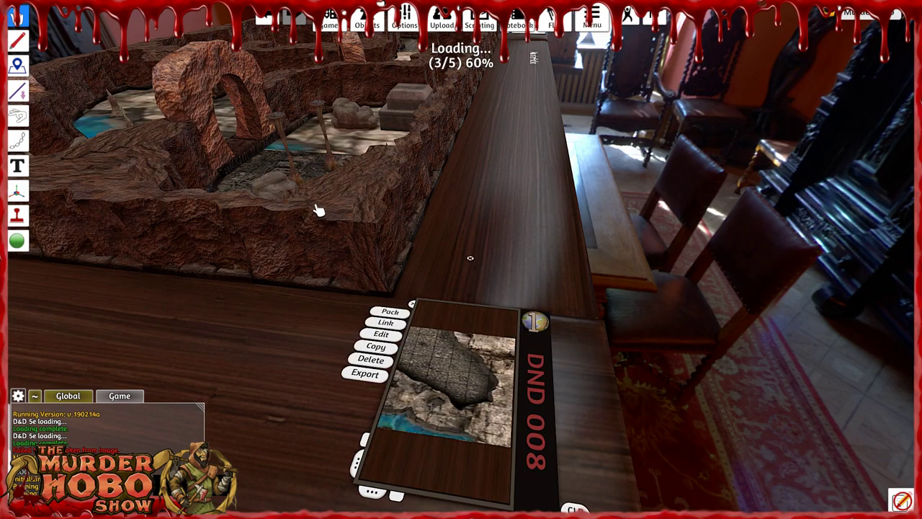
drag(473, 261, 487, 319)
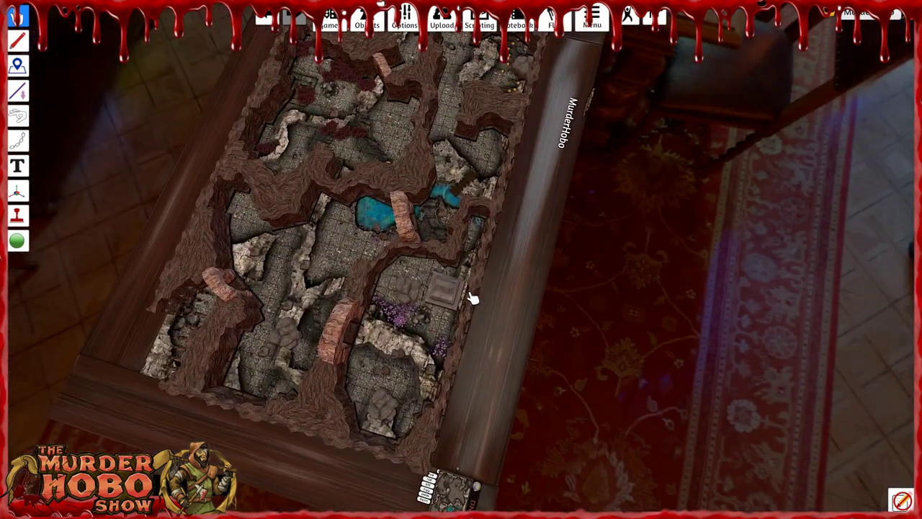
drag(547, 312, 502, 299)
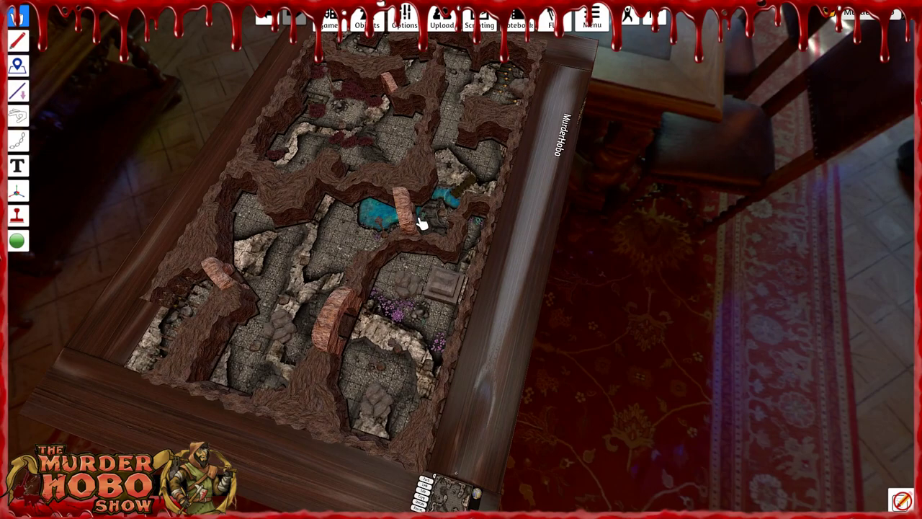
drag(419, 318, 438, 314)
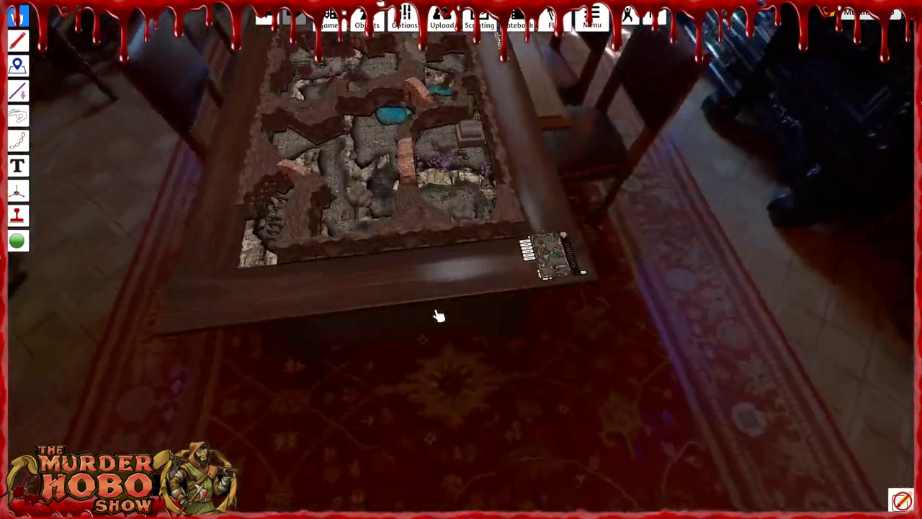
Flip the DND 008 map vertically and horizontally on the One World hub so its layout matches the cave walls.
key(s)
key(d)
scroll(502, 317, up, 4)
key(w)
drag(502, 317, 345, 264)
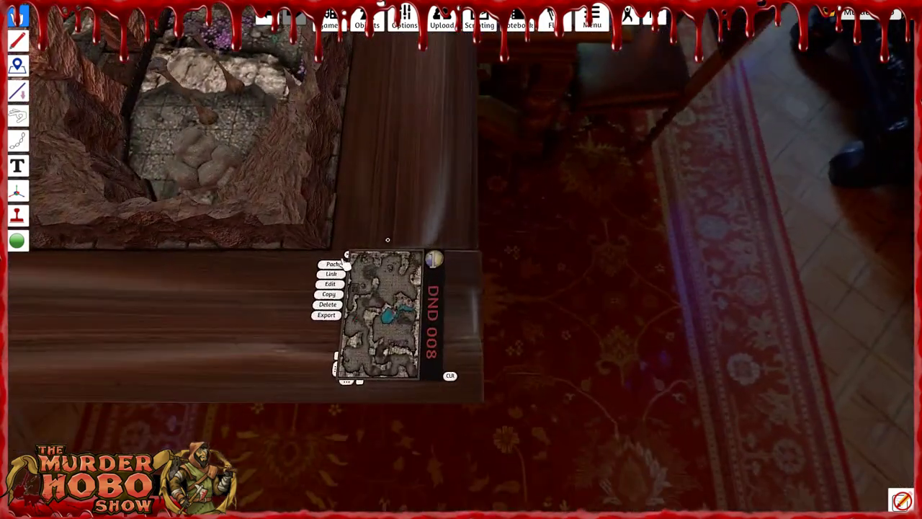
click(337, 369)
scroll(346, 384, up, 3)
key(a)
key(s)
click(396, 356)
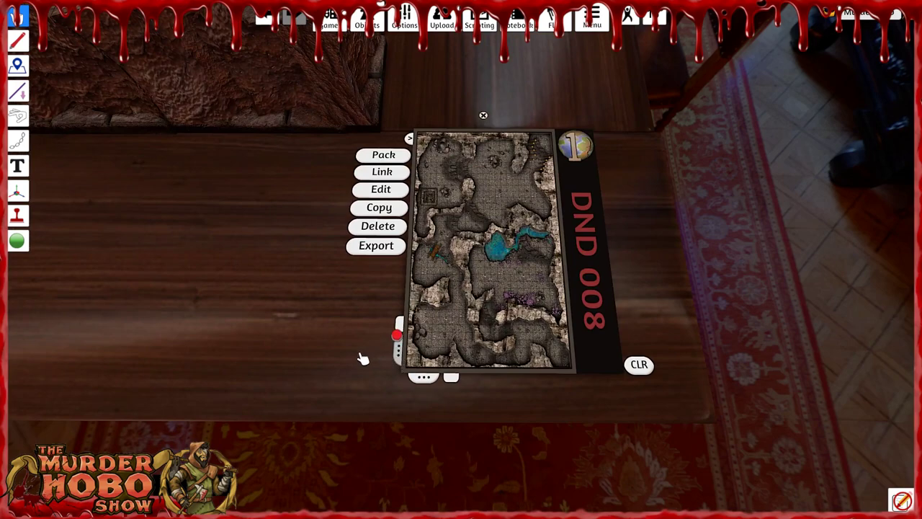
click(398, 352)
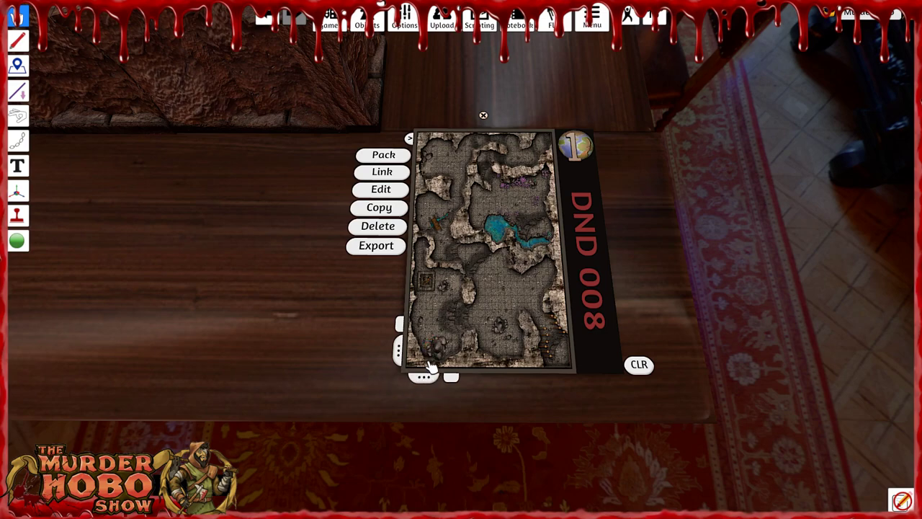
click(428, 371)
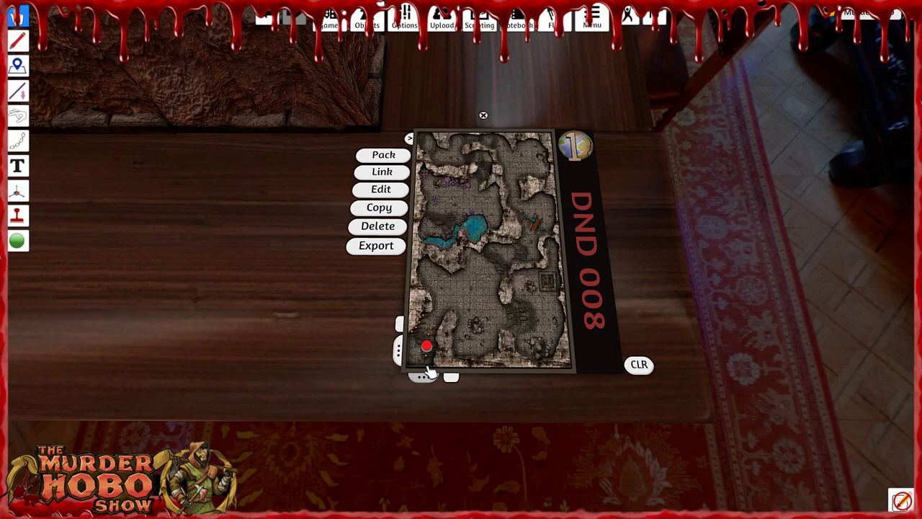
Examine the whole cave build from several angles to check how the map floor lines up with the walls and arches.
scroll(312, 376, down, 3)
key(w)
right_click(292, 339)
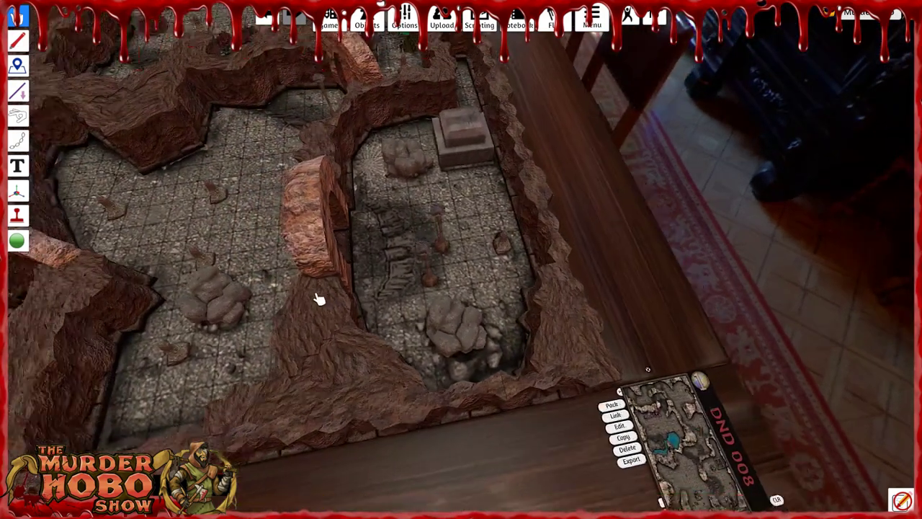
scroll(319, 298, down, 3)
right_click(393, 297)
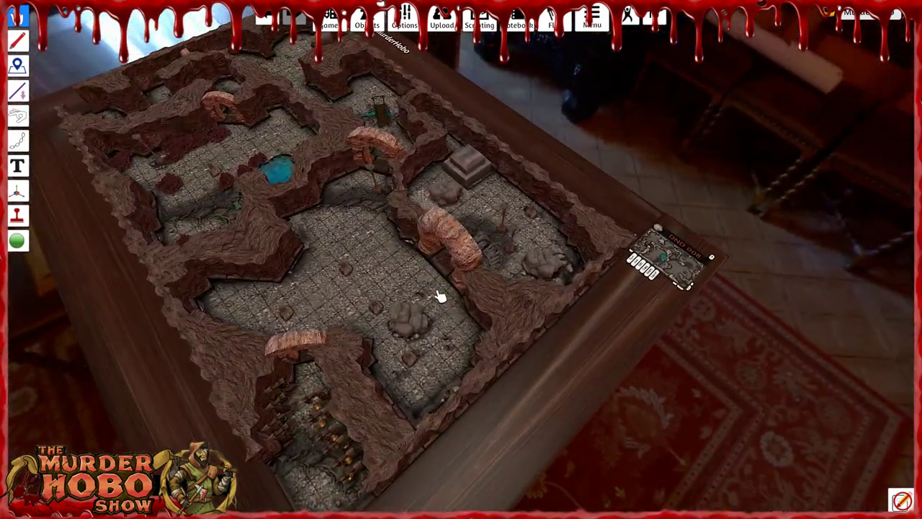
right_click(371, 304)
right_click(346, 304)
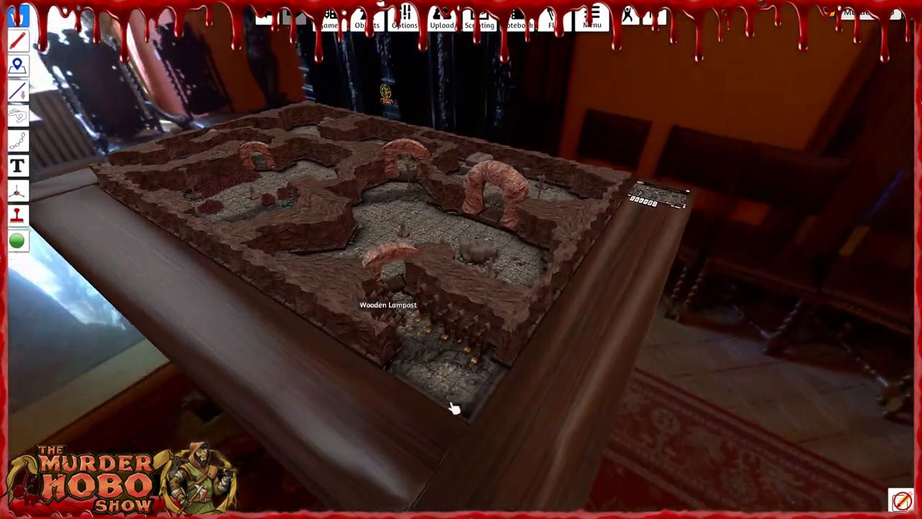
right_click(426, 400)
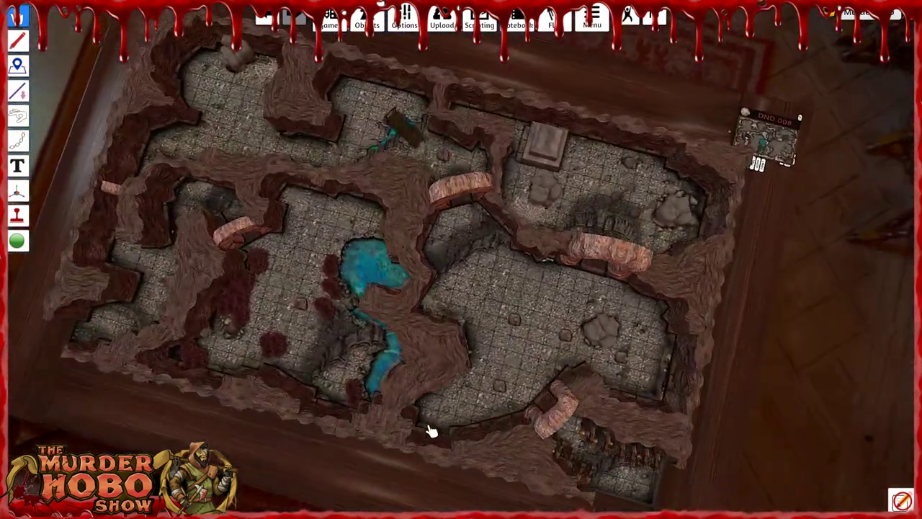